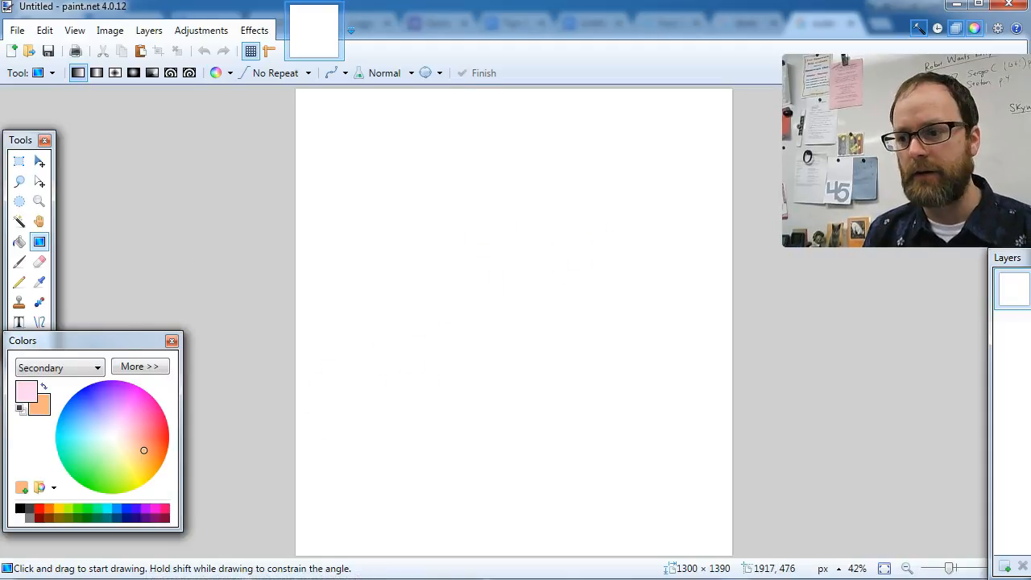
# Bring the layer list into view, copy the 747 × 768 Shrek picture from Chrome's Shrek image results, and return to paint.net.
pyautogui.moveTo(1011, 257); pyautogui.dragTo(880, 258)
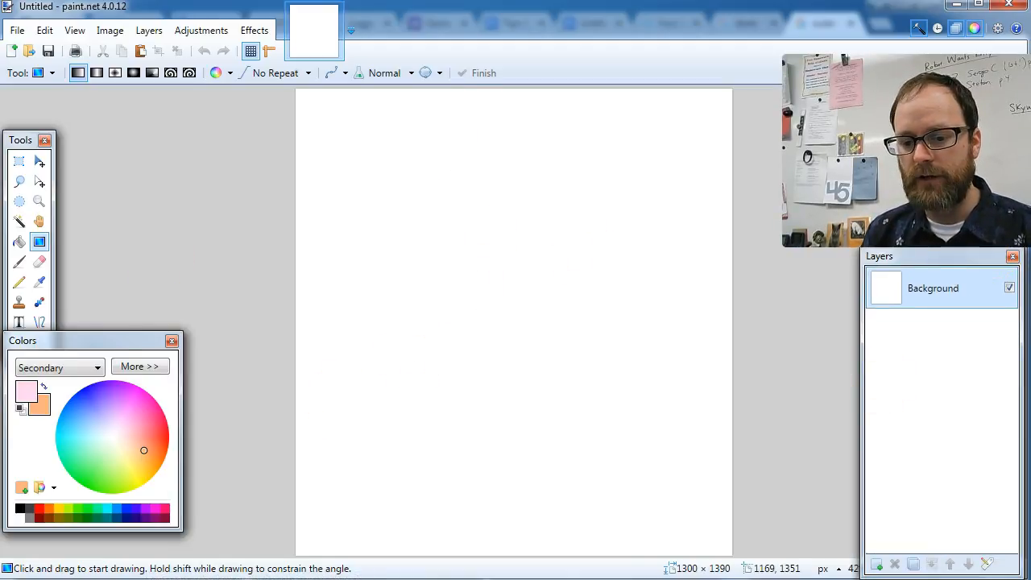
pyautogui.hotkey('alt', 'Tab')
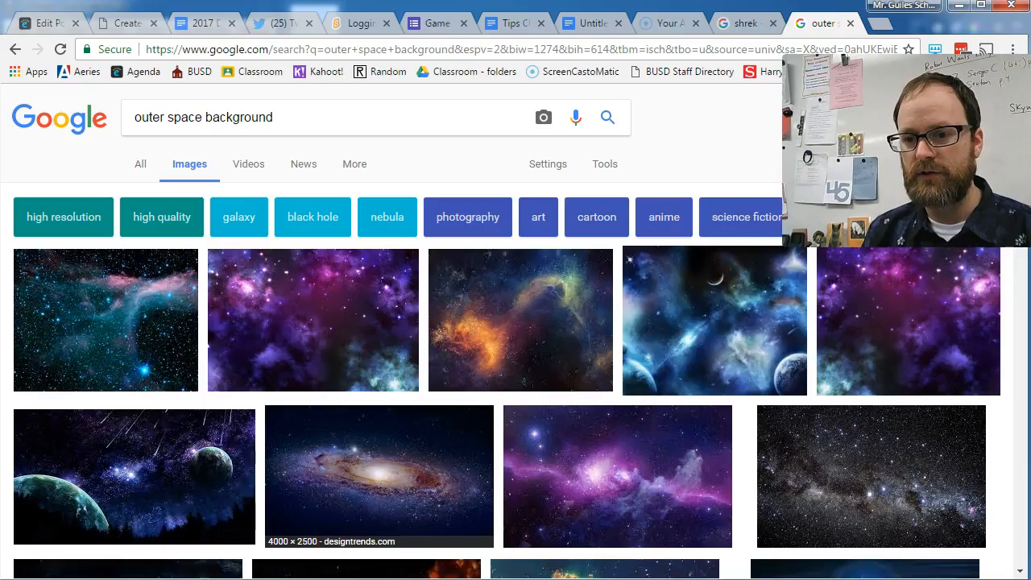
pyautogui.click(747, 22)
pyautogui.click(375, 264)
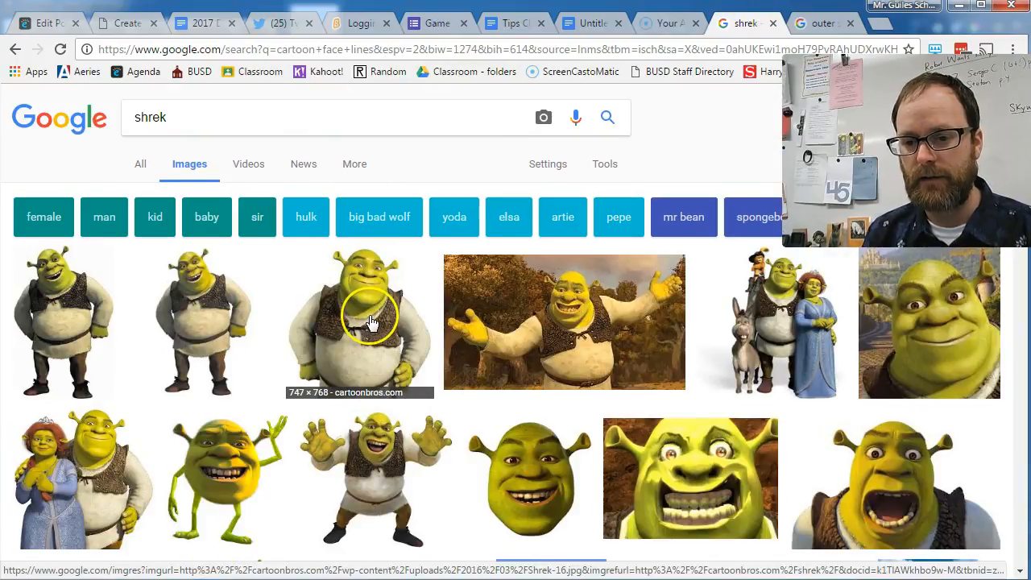
pyautogui.click(371, 322)
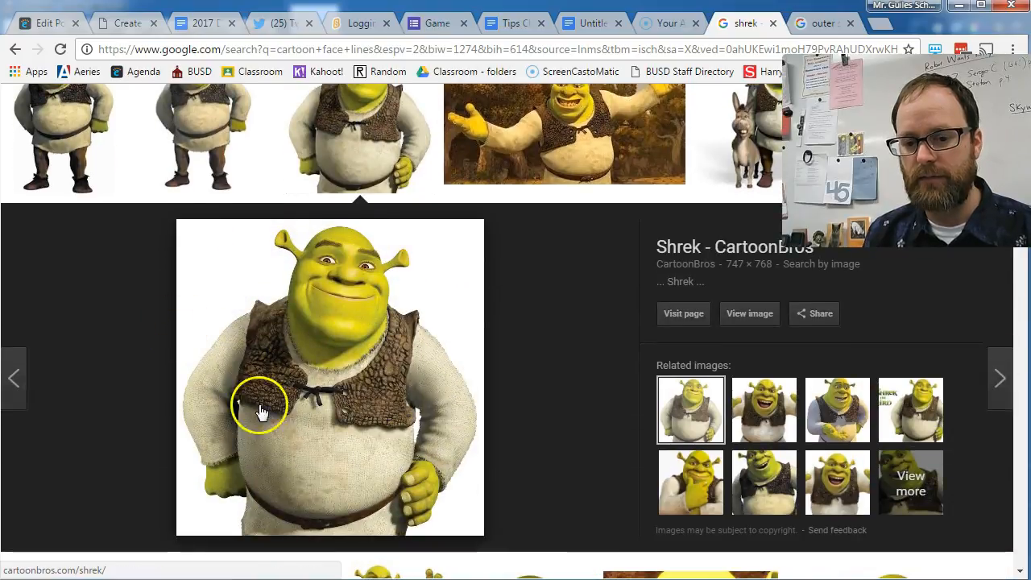
pyautogui.rightClick(295, 347)
pyautogui.click(376, 506)
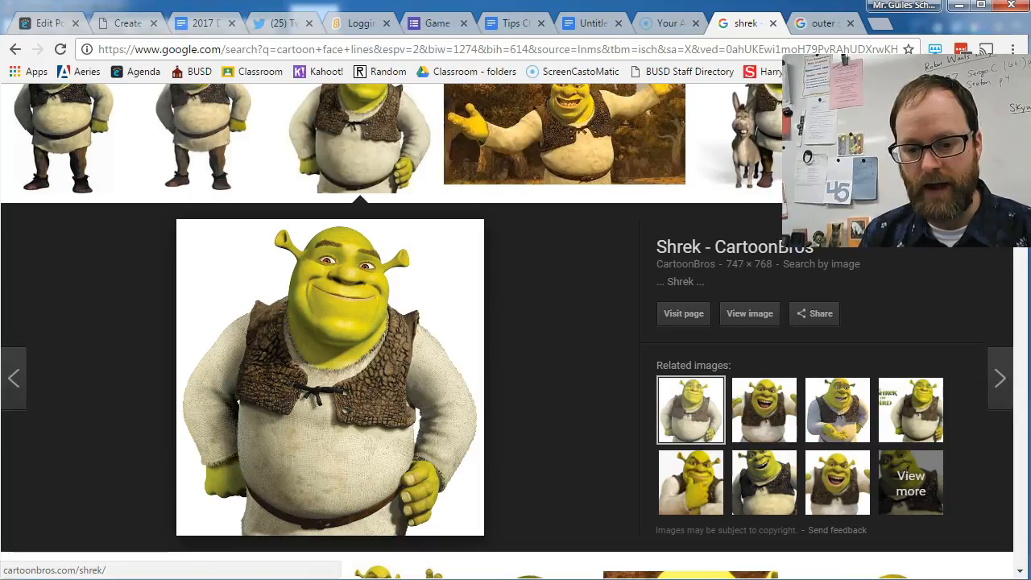
pyautogui.hotkey('alt', 'Tab')
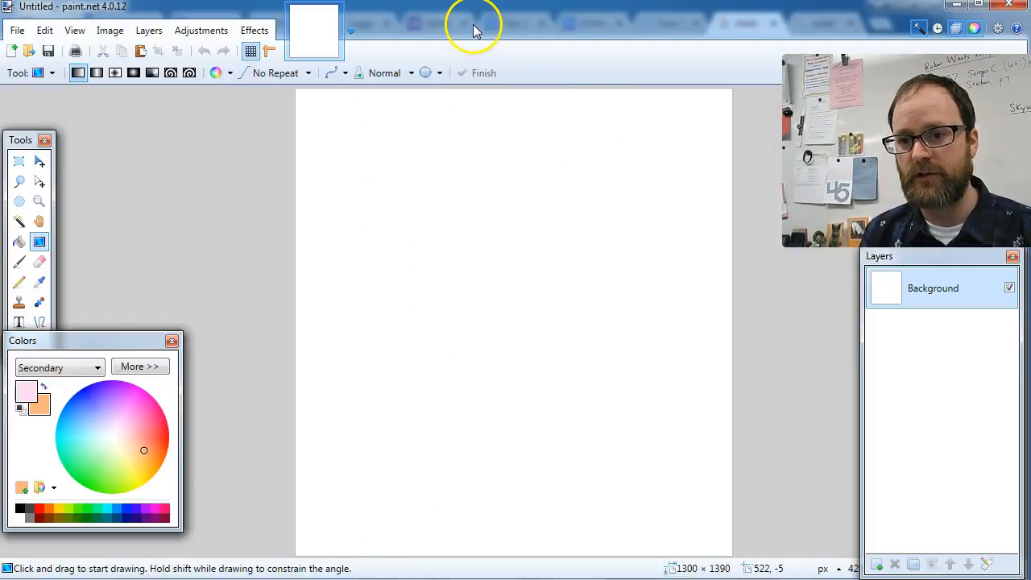
# Paste the copied Shrek picture onto the Background layer and move it toward the middle of the canvas.
pyautogui.hotkey('ctrl', 'v')
pyautogui.moveTo(392, 237); pyautogui.dragTo(502, 341)
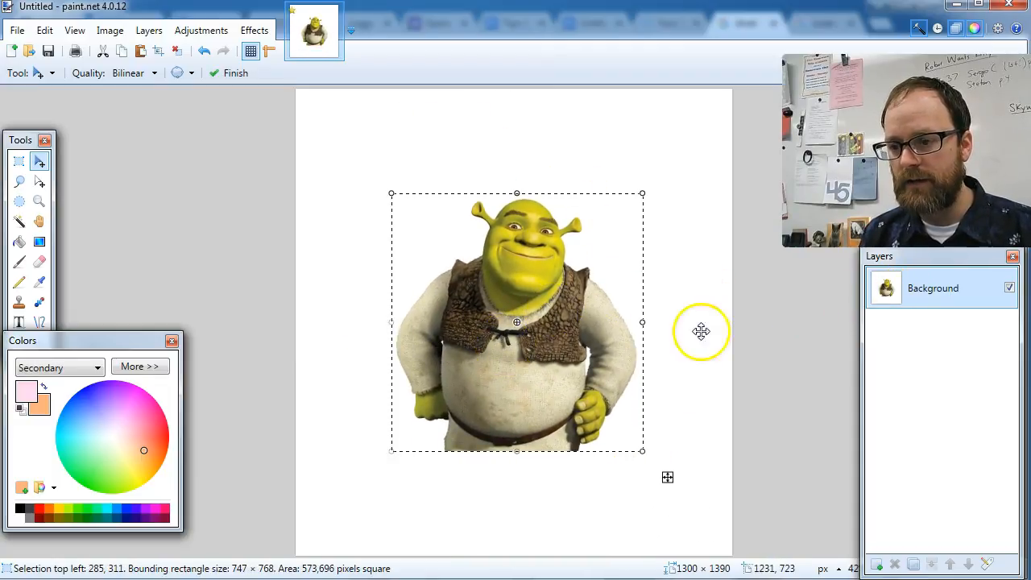
# Paste the Shrek picture onto a new layer and delete the Background layer.
pyautogui.click(876, 563)
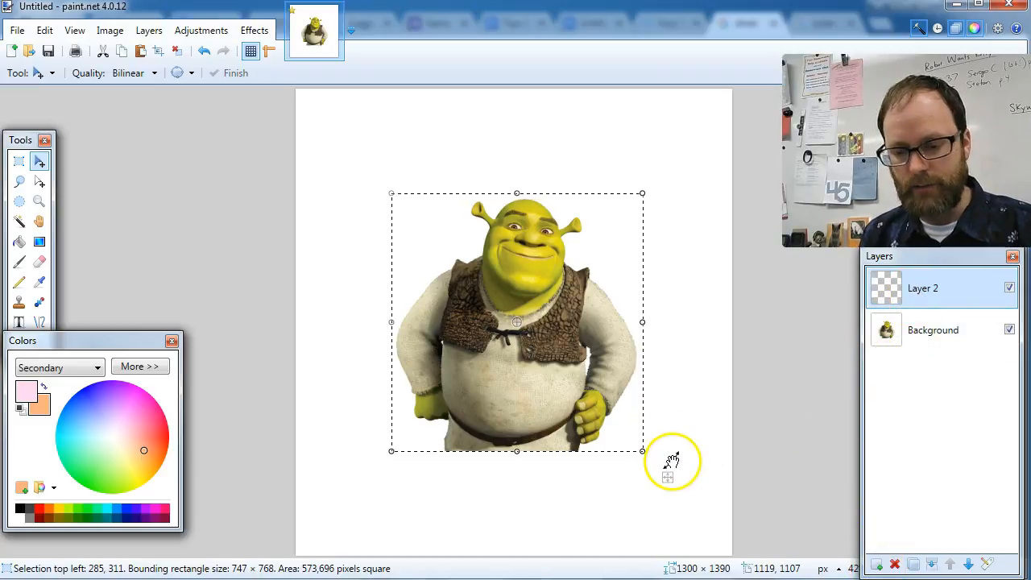
pyautogui.hotkey('ctrl', 'v')
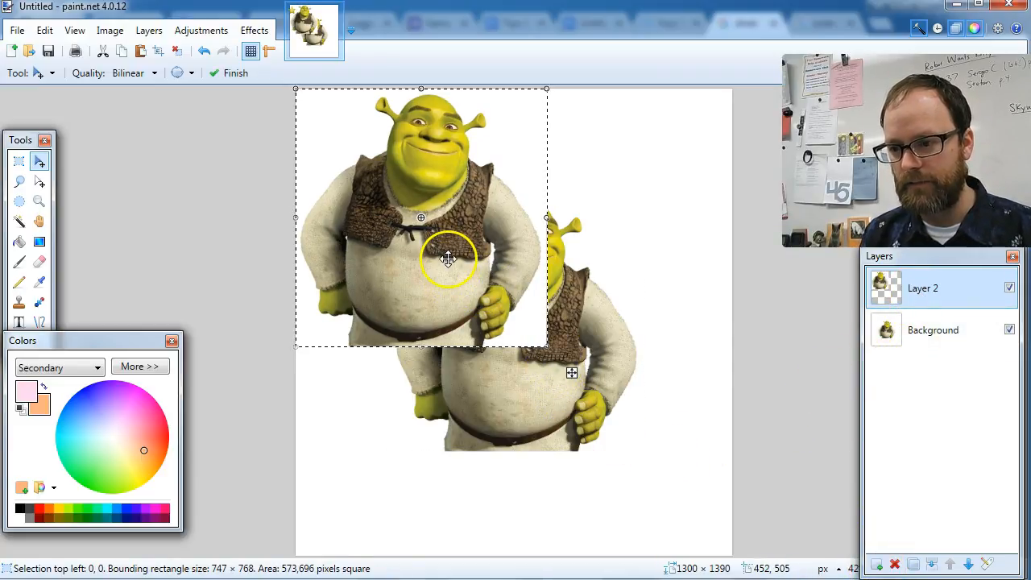
pyautogui.click(970, 338)
pyautogui.click(895, 564)
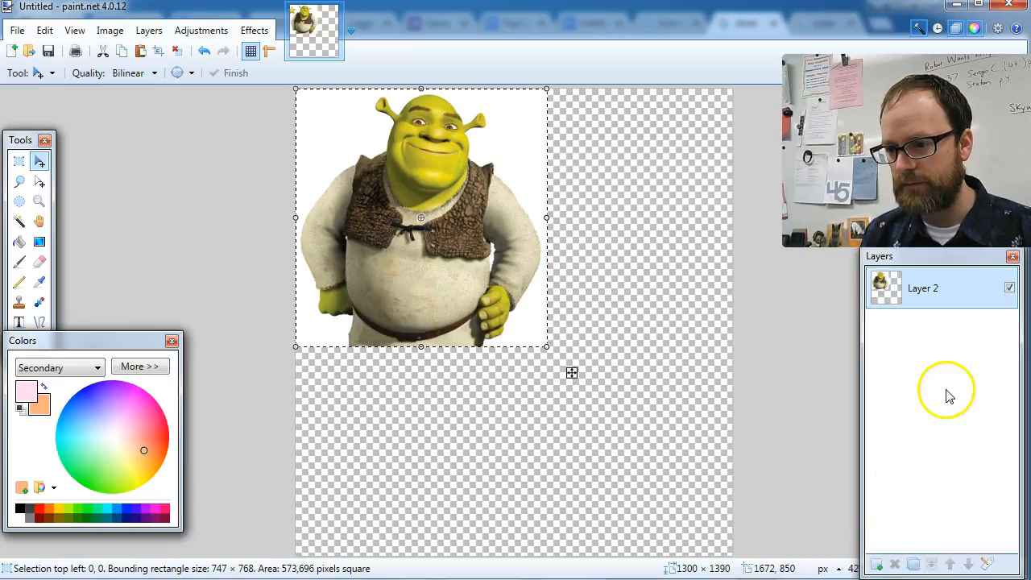
# Move the pasted Shrek picture to the middle of the canvas and deselect it.
pyautogui.moveTo(472, 271); pyautogui.dragTo(551, 345)
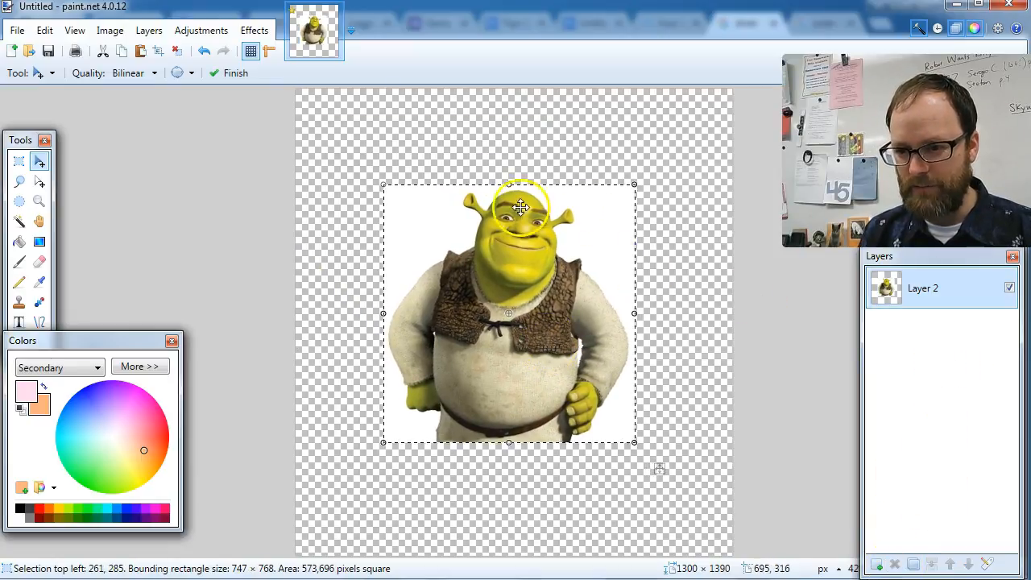
pyautogui.hotkey('ctrl', 'd')
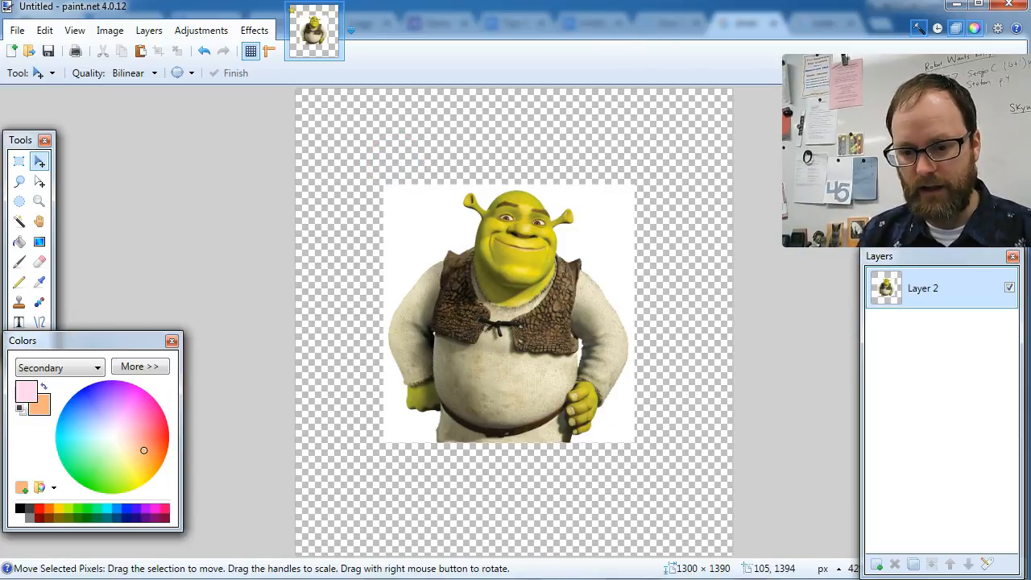
# Copy the purple 1440 × 900 picture from Chrome's outer space background image results and return to paint.net.
pyautogui.hotkey('alt', 'Tab')
pyautogui.scroll(3, 652, 155)
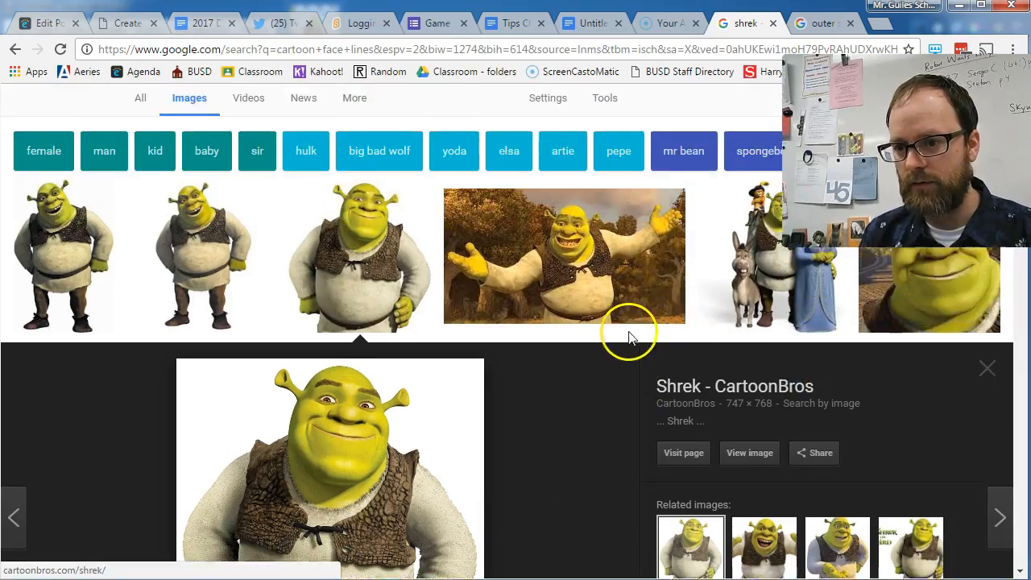
pyautogui.click(820, 18)
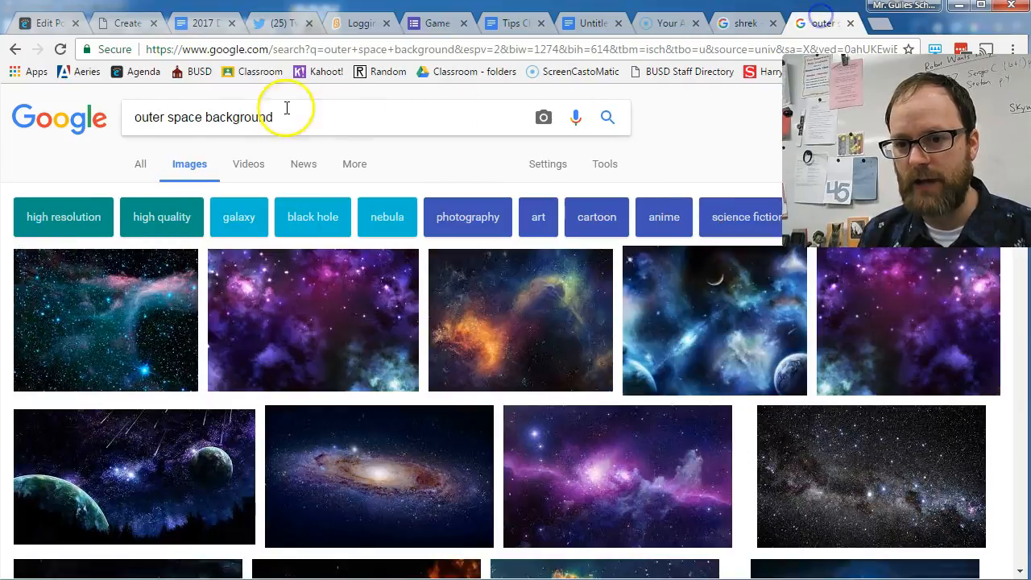
pyautogui.click(341, 321)
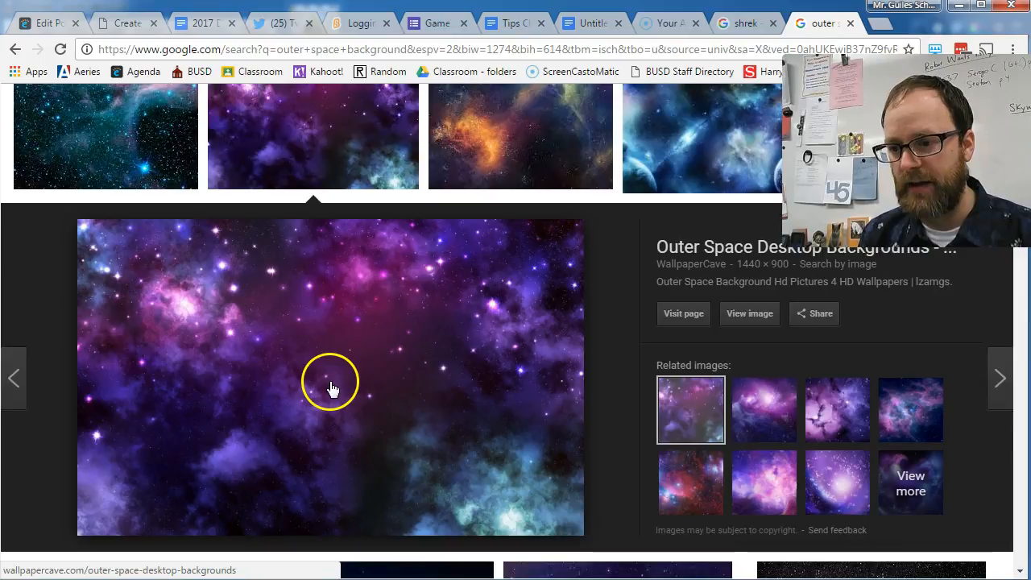
pyautogui.rightClick(302, 355)
pyautogui.click(379, 519)
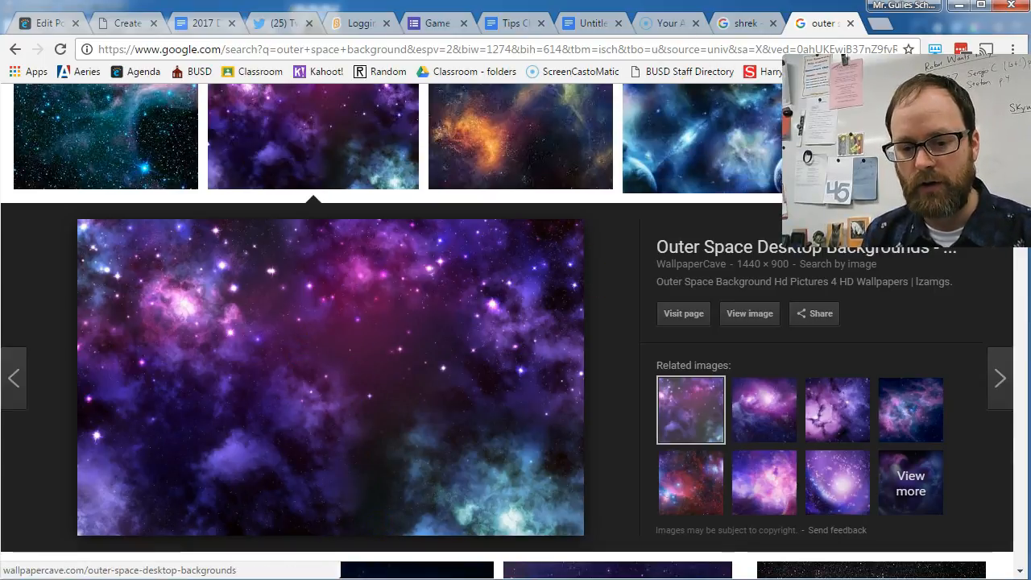
pyautogui.click(475, 579)
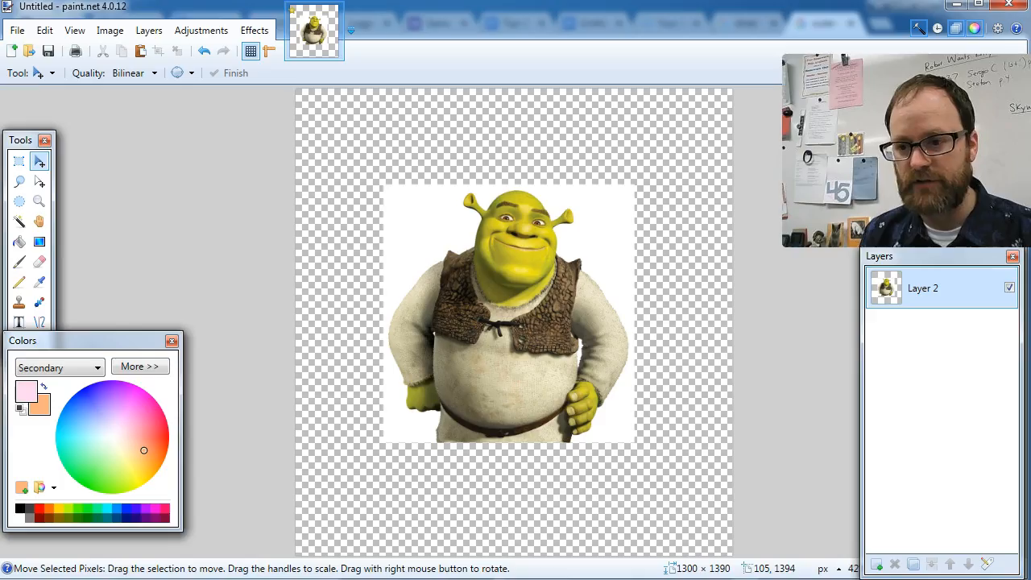
# Paste the space picture onto a new layer beneath the Shrek layer, keeping the canvas size.
pyautogui.click(877, 563)
pyautogui.moveTo(929, 312); pyautogui.dragTo(932, 341)
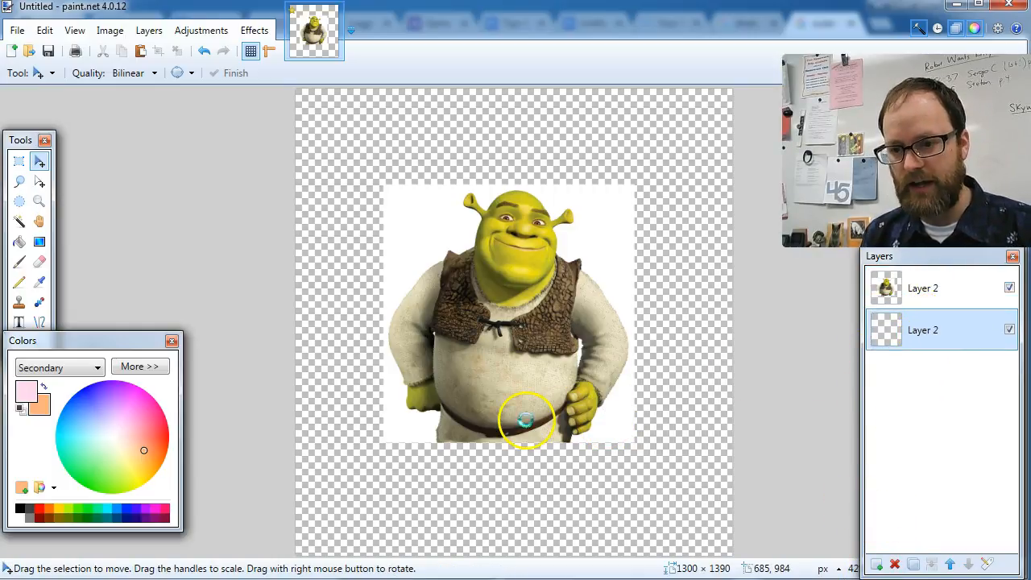
pyautogui.hotkey('ctrl', 'v')
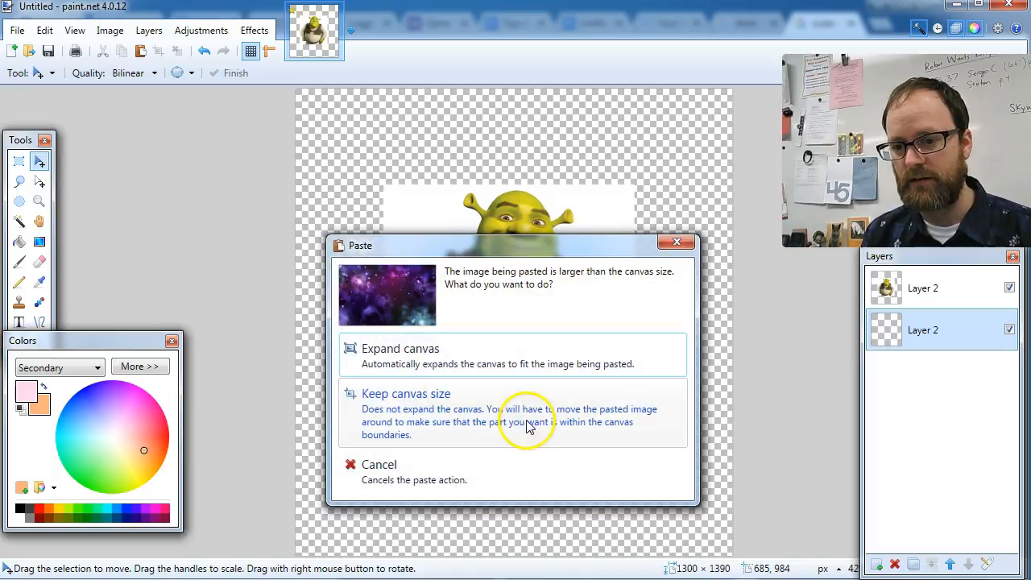
pyautogui.click(406, 395)
# Stretch and reposition the space picture to cover the whole canvas, at about 1345 × 1421 pixels.
pyautogui.moveTo(298, 391); pyautogui.dragTo(294, 565)
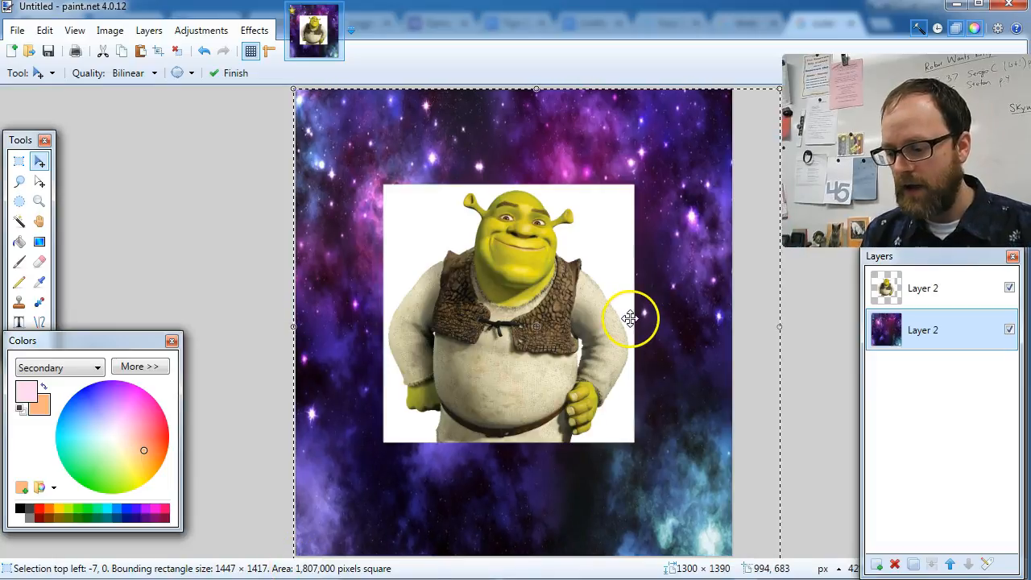
pyautogui.hotkey('ctrl', 'd')
pyautogui.moveTo(507, 283)
pyautogui.mouseDown()
pyautogui.moveTo(506, 353)
pyautogui.moveTo(502, 281)
pyautogui.mouseUp()
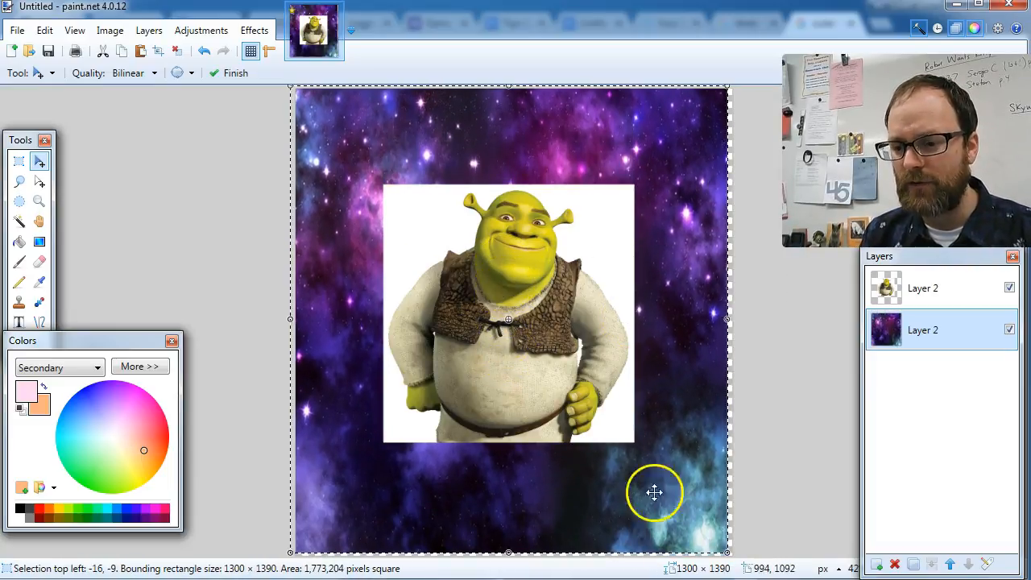
pyautogui.moveTo(728, 554); pyautogui.dragTo(746, 564)
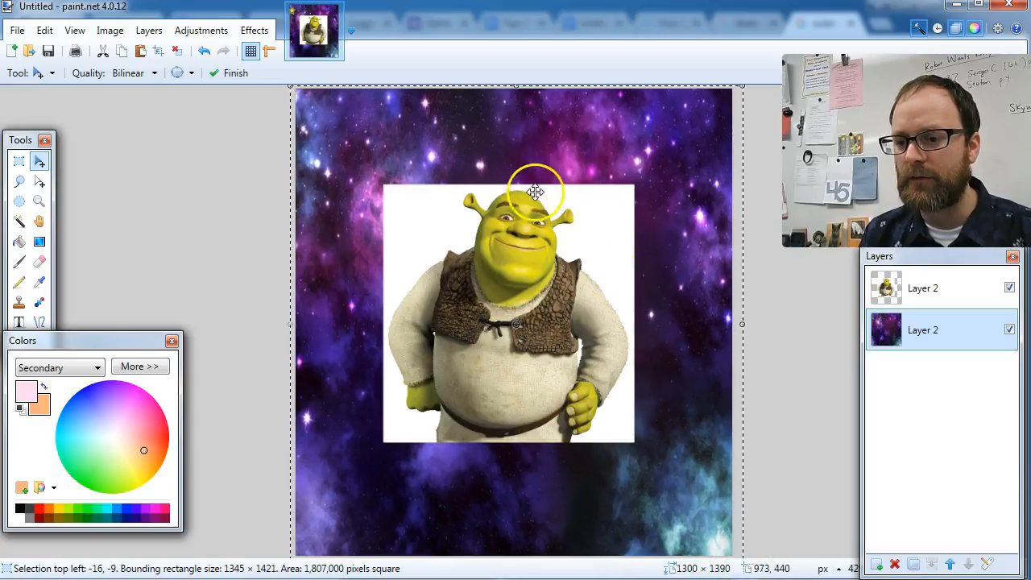
# Erase the upper-left corner of the white area on the Shrek layer with the Eraser at brush width 40.
pyautogui.click(946, 303)
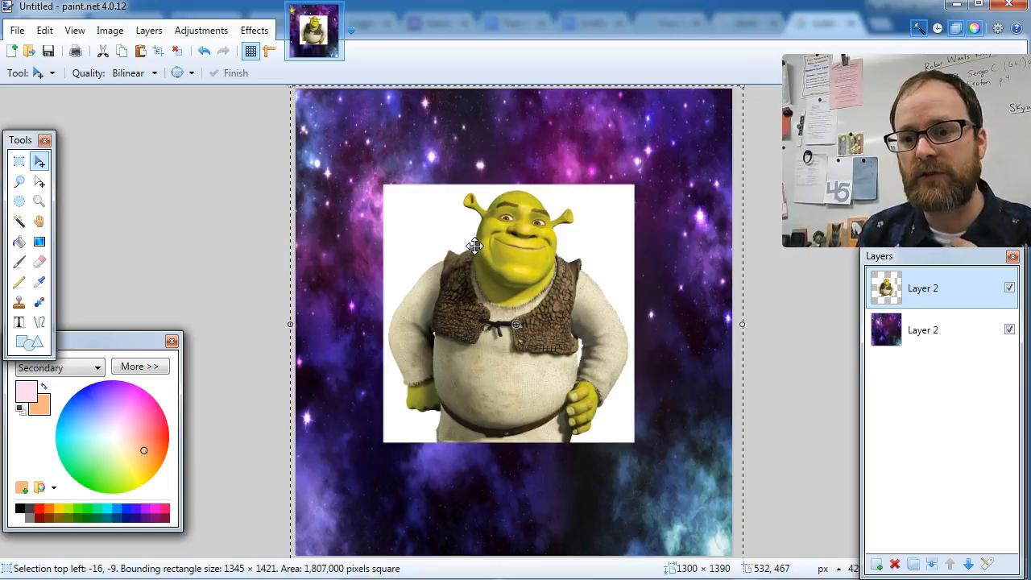
pyautogui.click(39, 261)
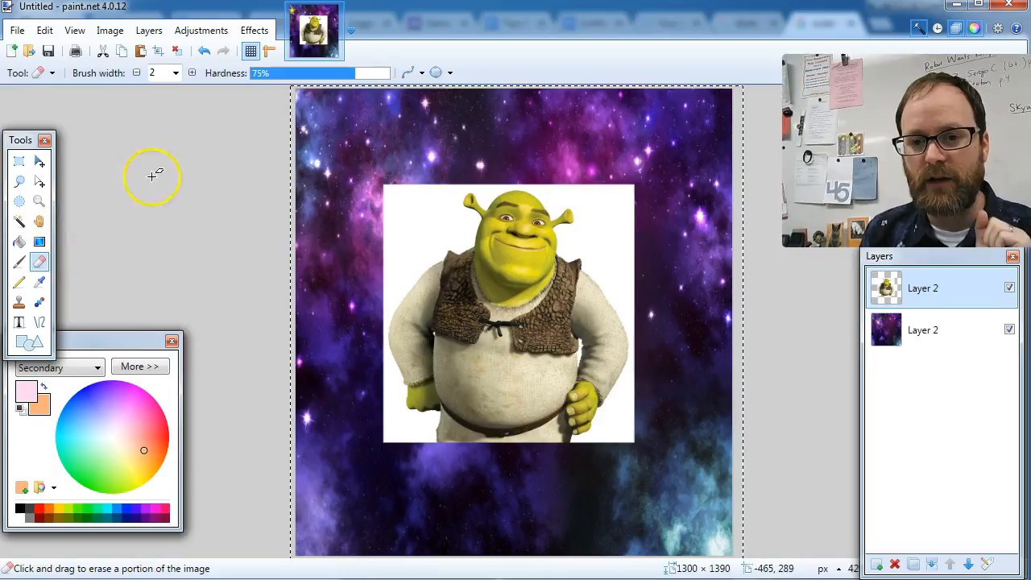
pyautogui.click(172, 74)
pyautogui.click(168, 311)
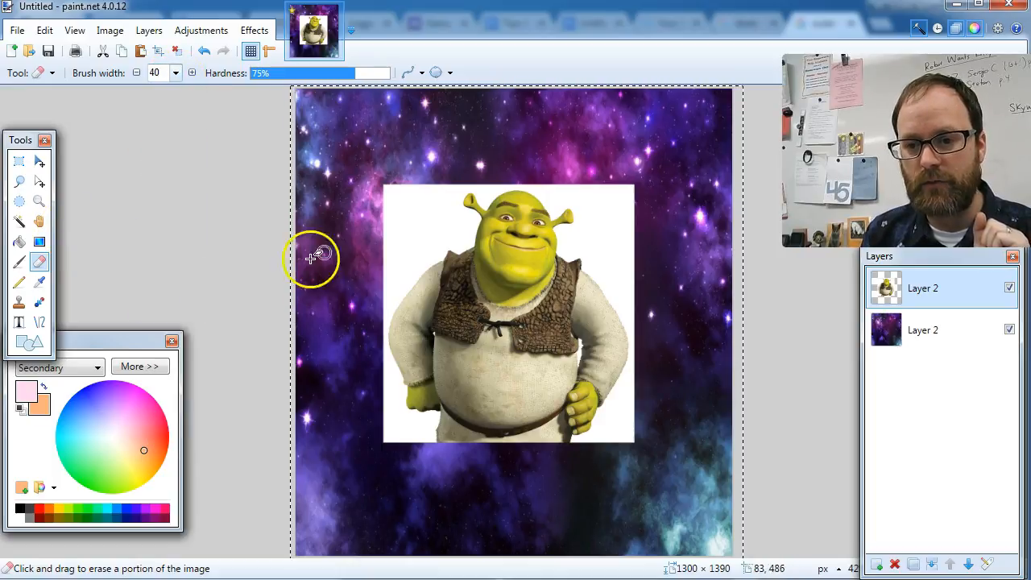
pyautogui.moveTo(419, 195)
pyautogui.mouseDown()
pyautogui.moveTo(382, 211)
pyautogui.moveTo(407, 186)
pyautogui.moveTo(377, 196)
pyautogui.moveTo(379, 183)
pyautogui.moveTo(424, 198)
pyautogui.moveTo(396, 219)
pyautogui.moveTo(392, 169)
pyautogui.moveTo(390, 269)
pyautogui.moveTo(390, 214)
pyautogui.moveTo(390, 237)
pyautogui.moveTo(435, 171)
pyautogui.moveTo(393, 246)
pyautogui.moveTo(422, 202)
pyautogui.mouseUp()
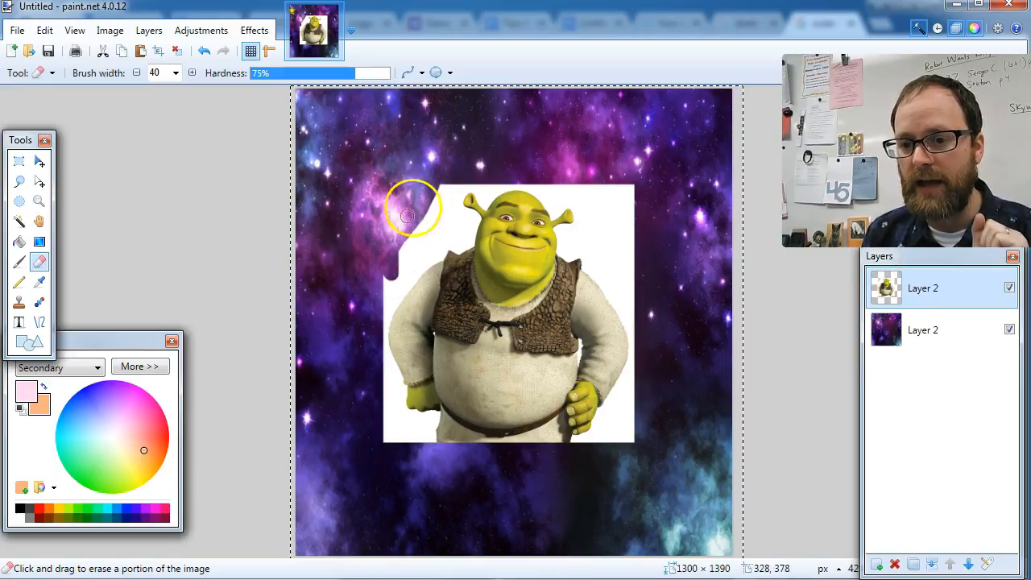
# Select the white background around Shrek with the Magic Wand at 34% tolerance and delete it.
pyautogui.click(18, 226)
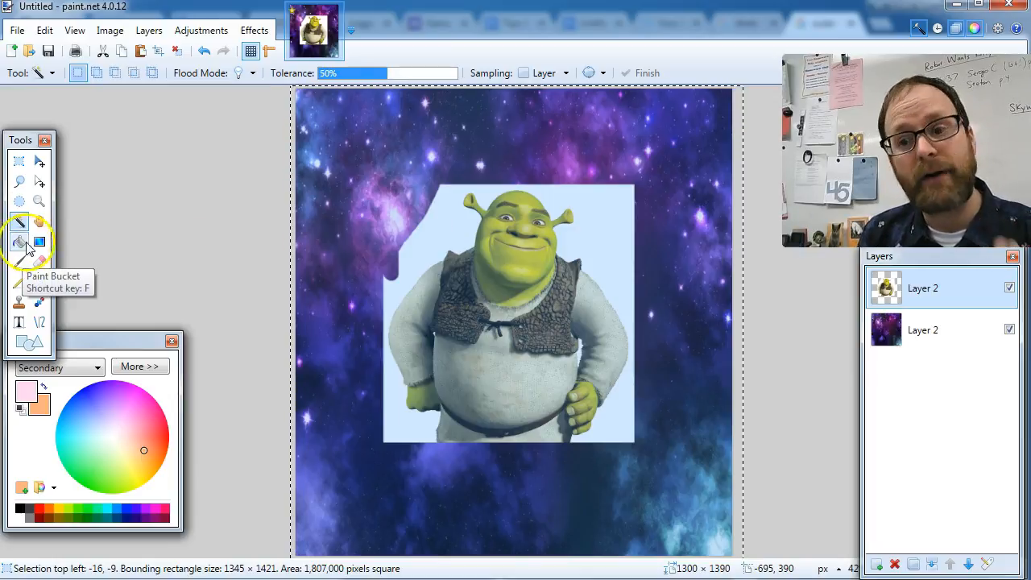
pyautogui.click(433, 232)
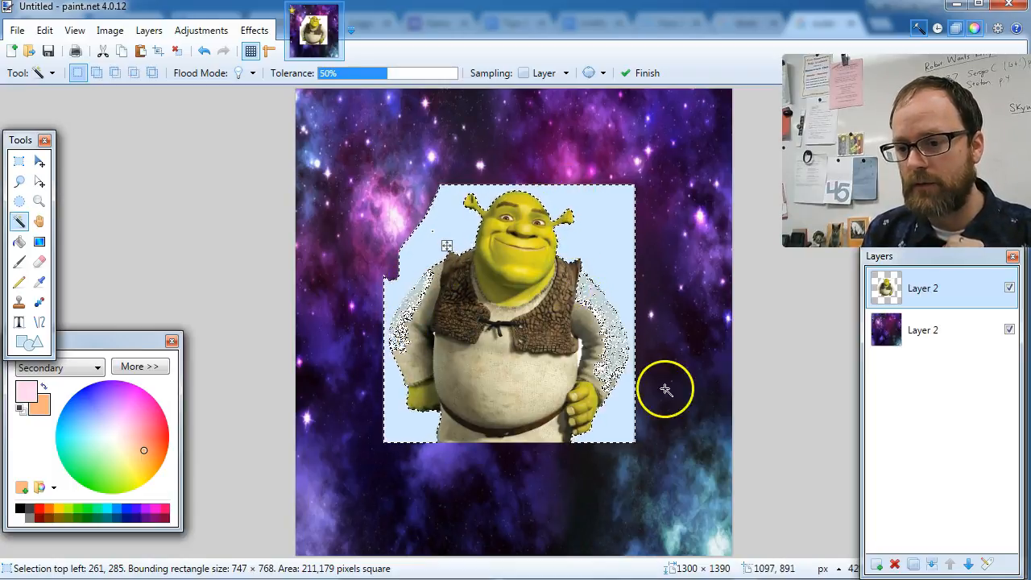
pyautogui.moveTo(385, 78); pyautogui.dragTo(368, 78)
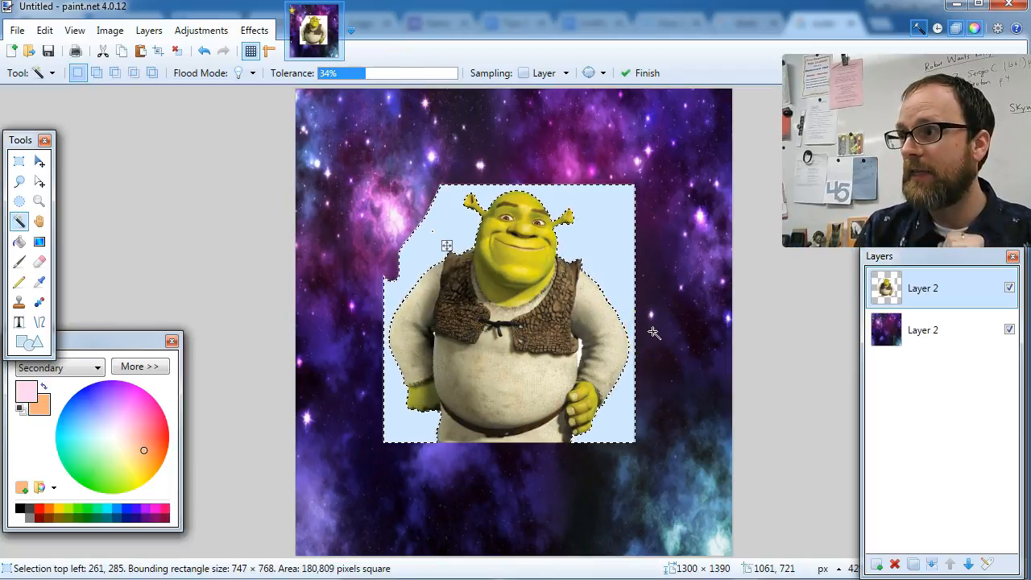
pyautogui.press('Delete')
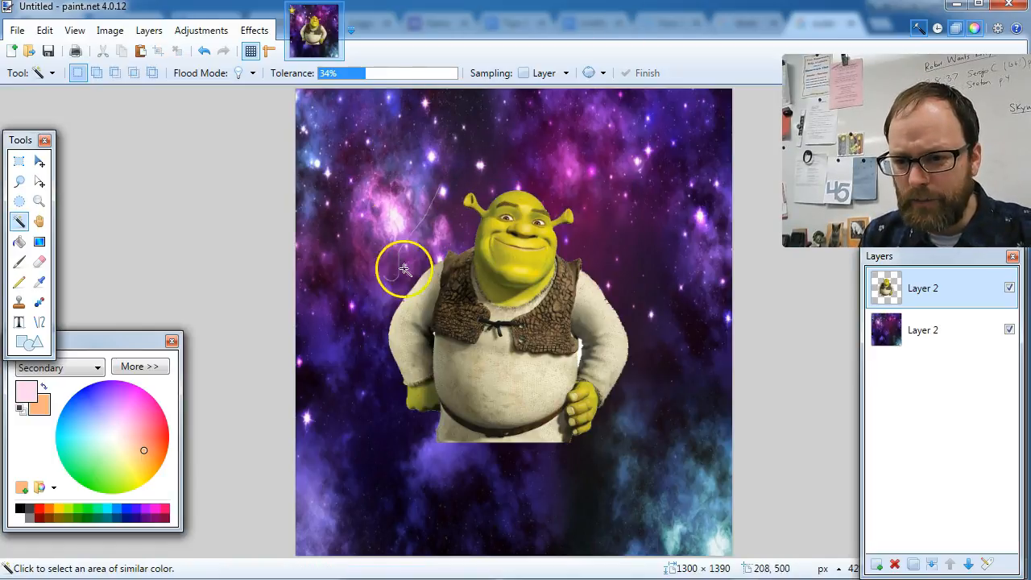
# Erase the leftover faint outline beside Shrek's head and shoulder using the Eraser at brush width 100.
pyautogui.click(38, 261)
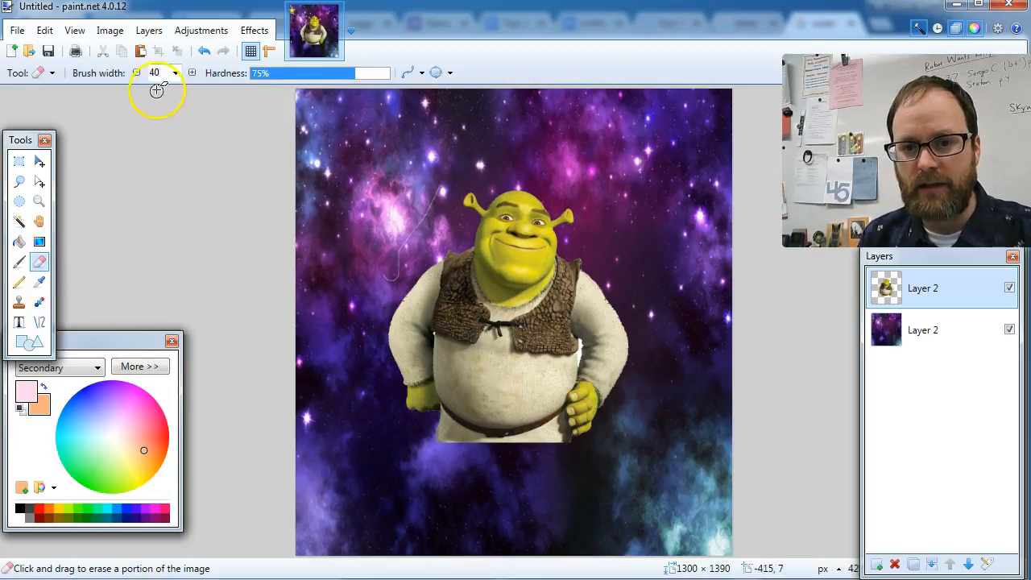
pyautogui.click(174, 72)
pyautogui.click(168, 230)
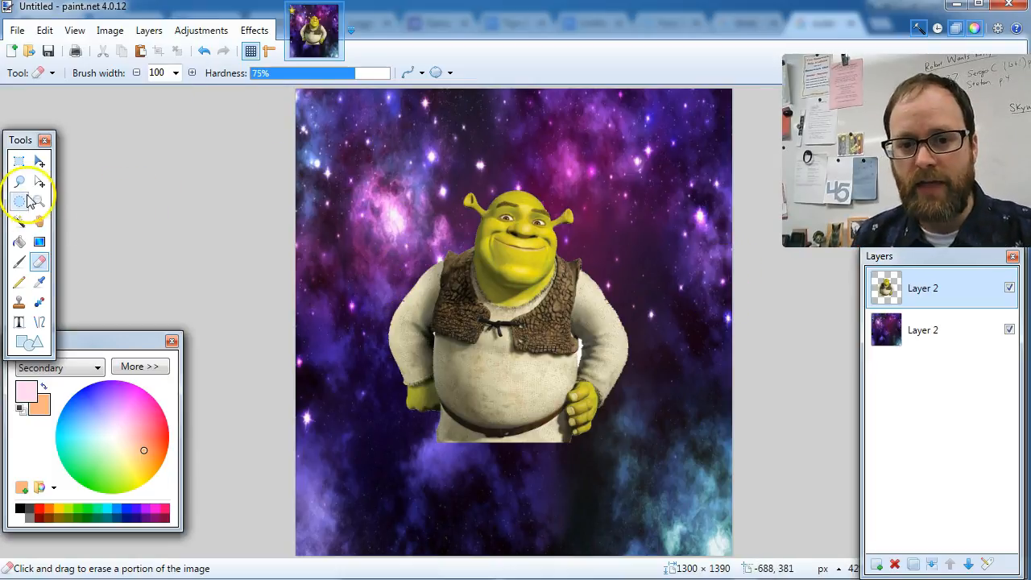
# Move Shrek down to the canvas's bottom edge and deselect.
pyautogui.click(40, 162)
pyautogui.moveTo(495, 318); pyautogui.dragTo(515, 433)
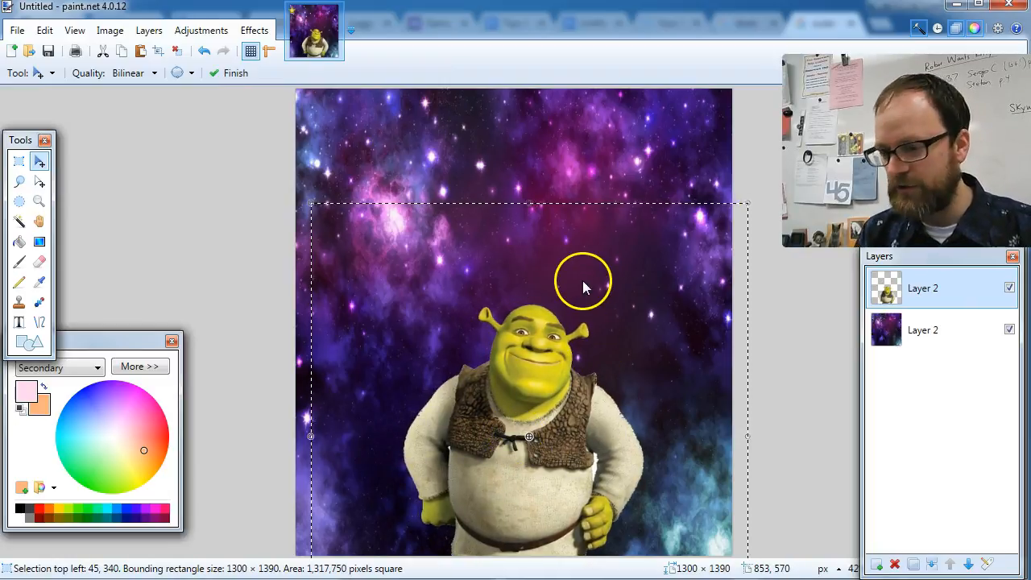
pyautogui.hotkey('ctrl', 'd')
# Switch to Chrome and replace the Shrek image search with one for "crown png".
pyautogui.hotkey('alt', 'Tab')
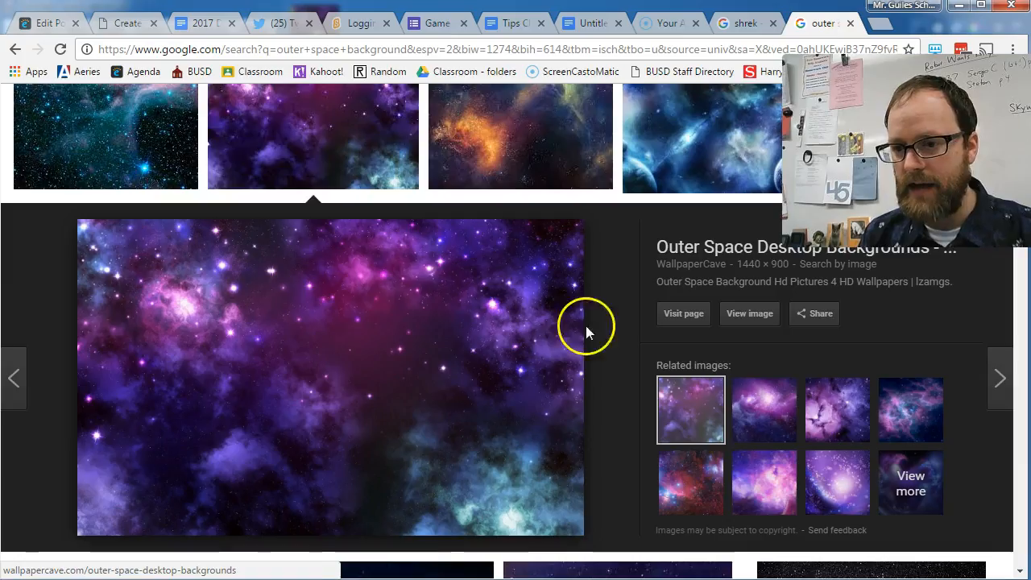
pyautogui.click(721, 32)
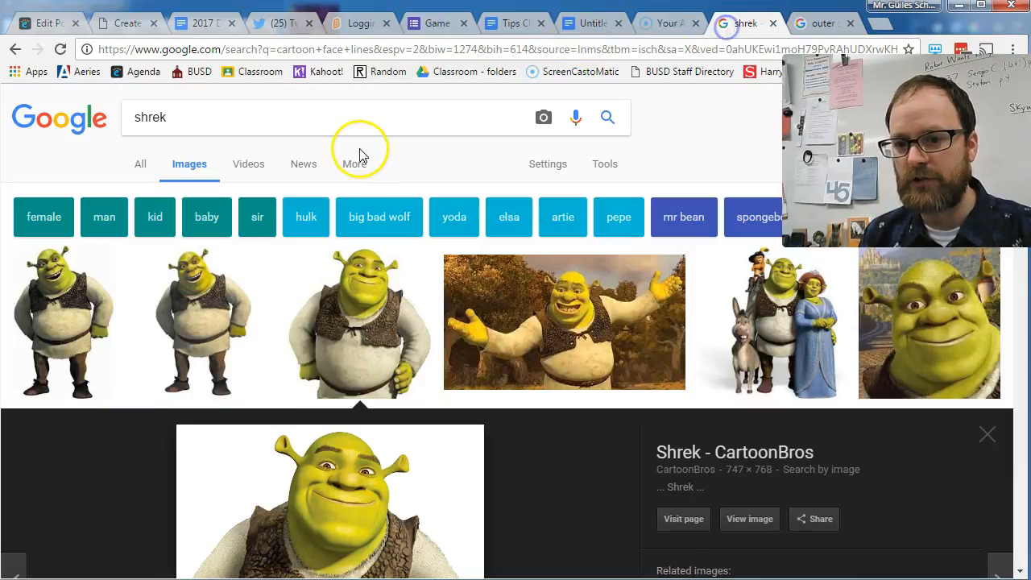
pyautogui.moveTo(212, 120); pyautogui.dragTo(67, 121)
pyautogui.write('c')
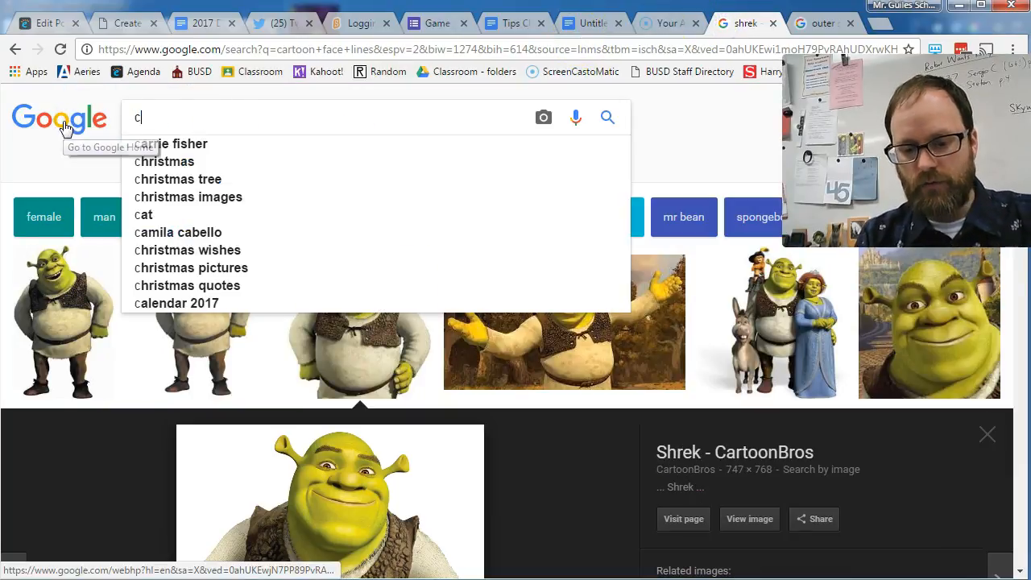
pyautogui.write('rown png')
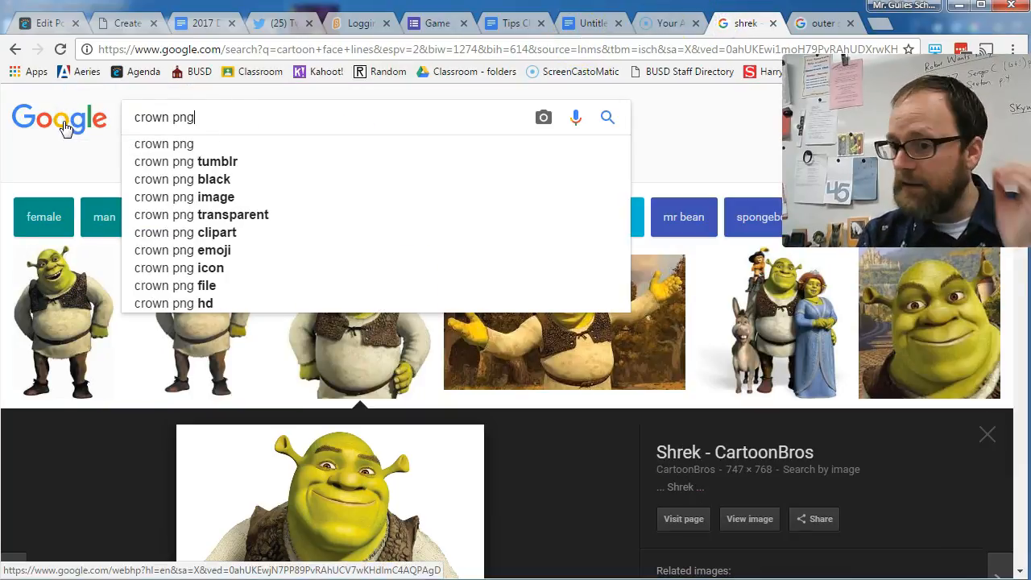
pyautogui.press('Return')
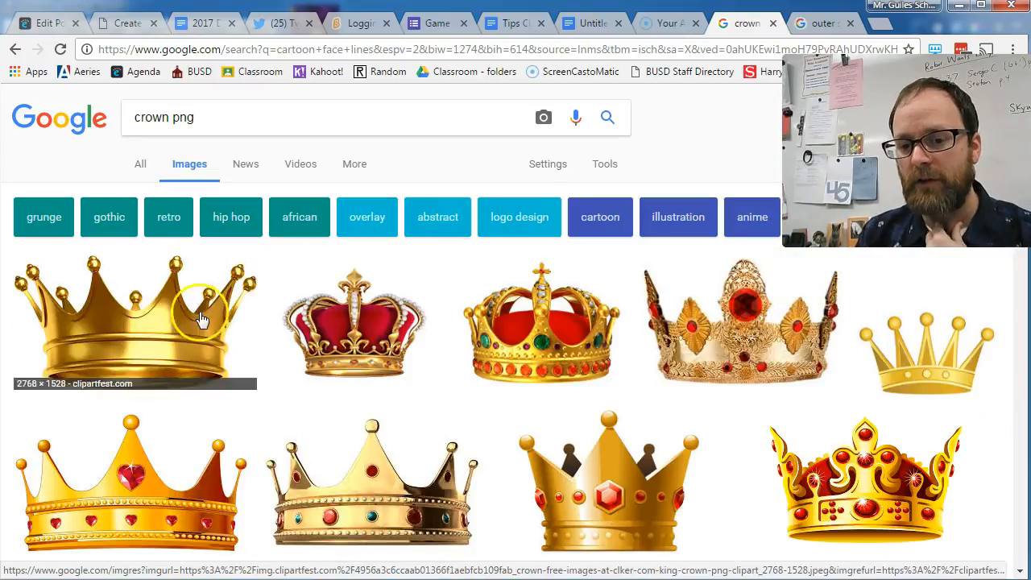
# Open the transparent gold crown with the red lining and cross from the image results and copy the image.
pyautogui.click(540, 347)
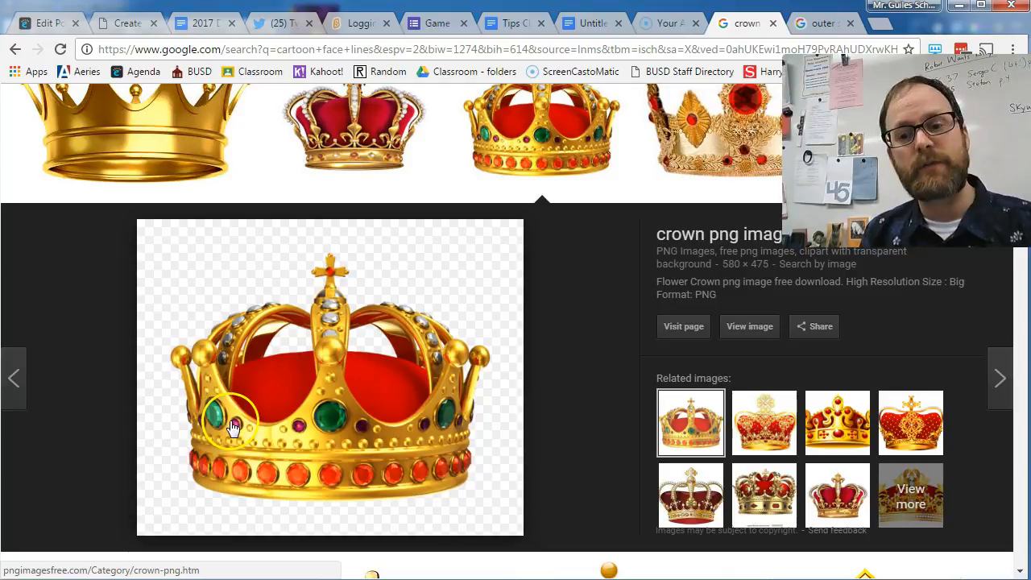
pyautogui.rightClick(298, 407)
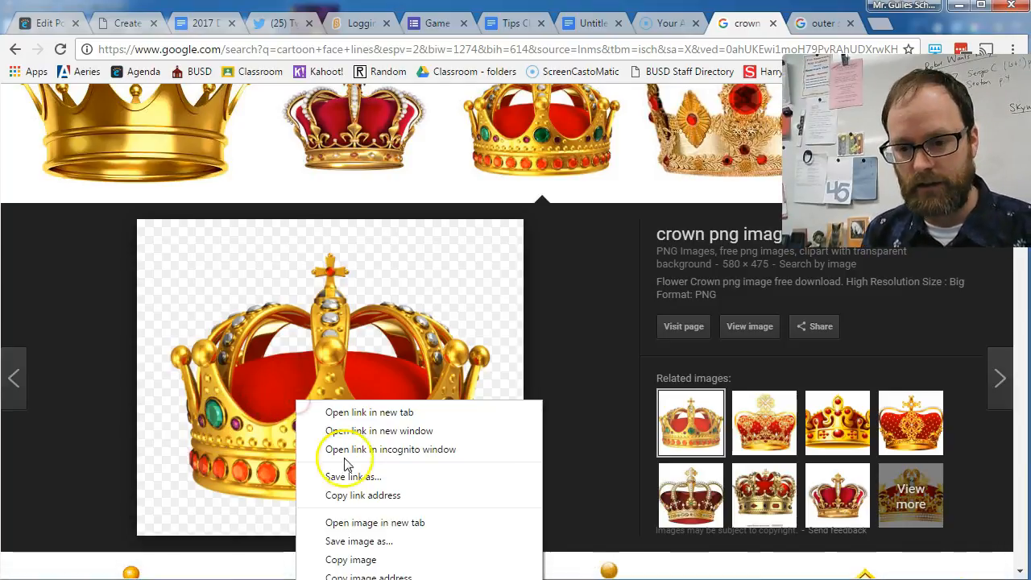
pyautogui.click(367, 560)
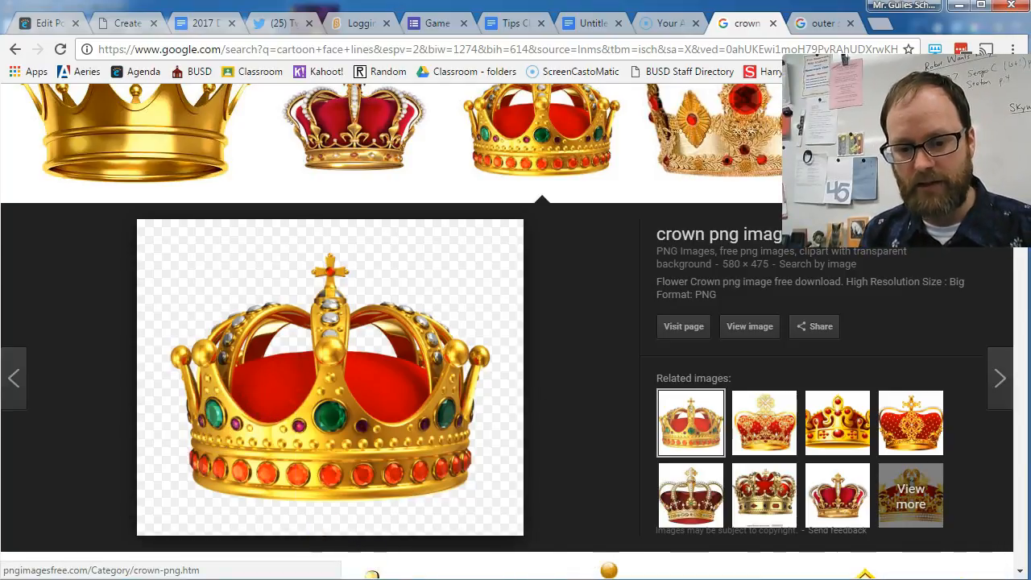
# Back in paint.net, add a new layer named "crown" and rename the layer containing Shrek as "shrek".
pyautogui.hotkey('alt', 'Tab')
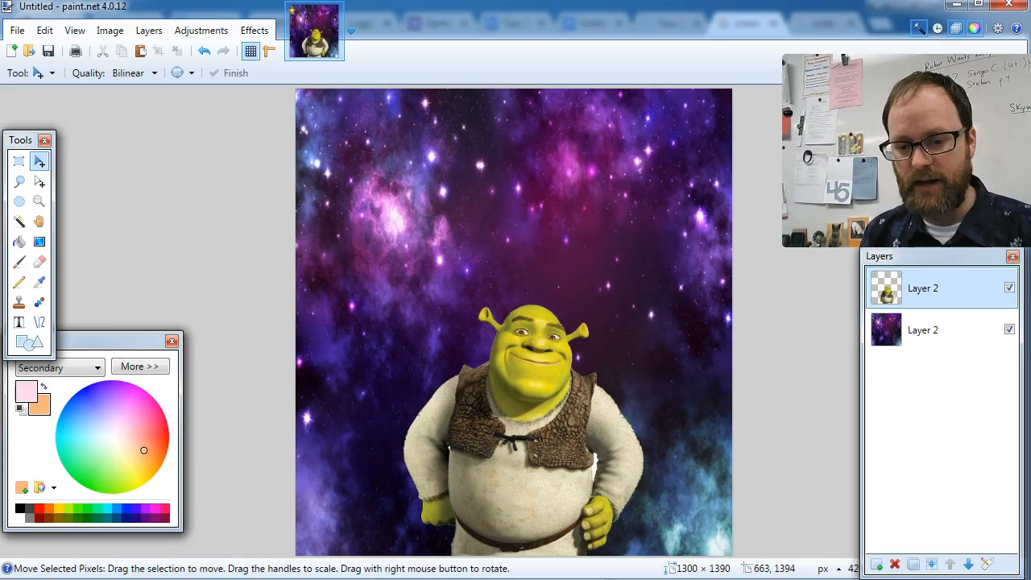
pyautogui.click(881, 567)
pyautogui.doubleClick(930, 337)
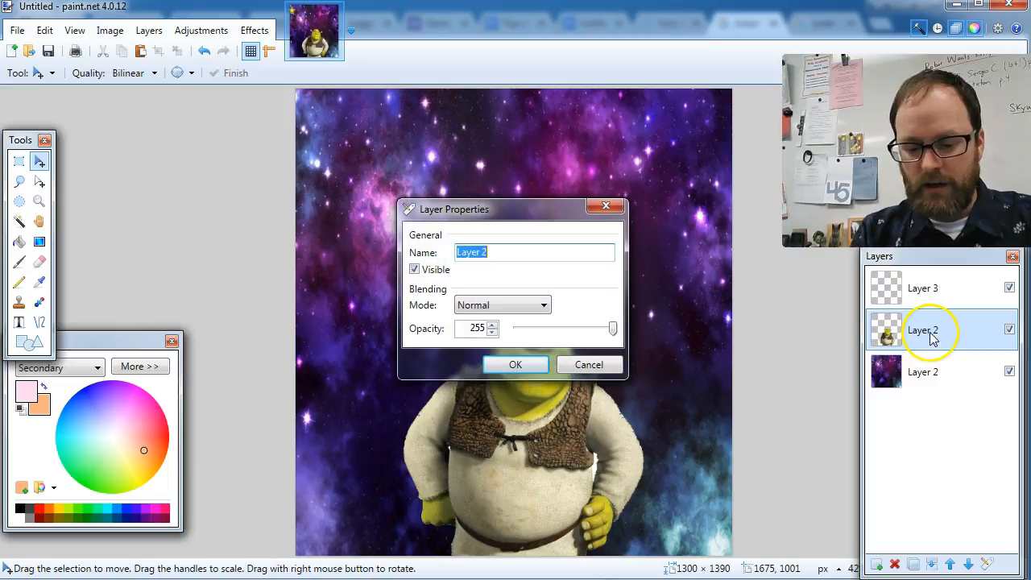
pyautogui.write('shrek')
pyautogui.press('Return')
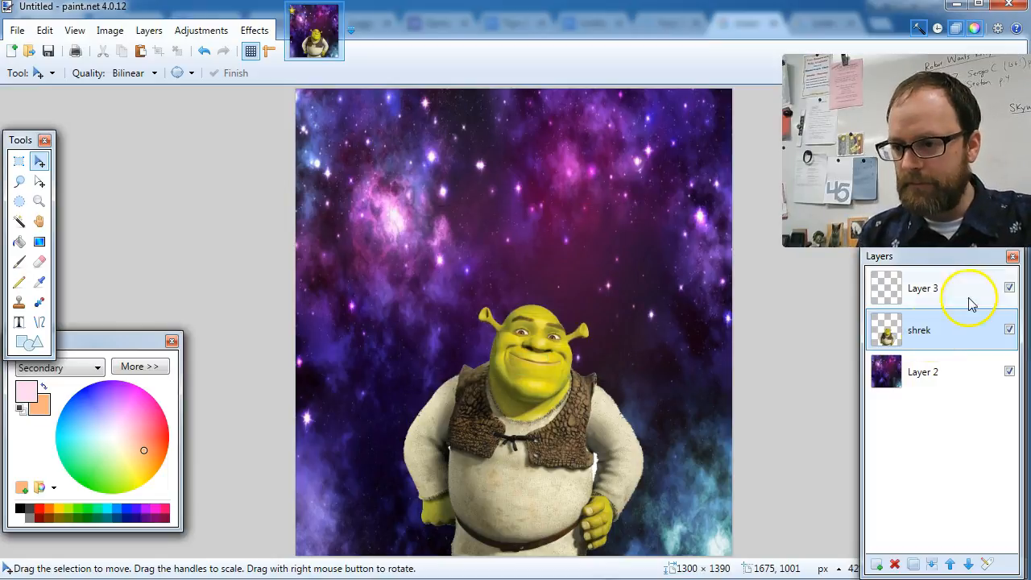
pyautogui.doubleClick(937, 290)
pyautogui.write('crown')
pyautogui.press('Return')
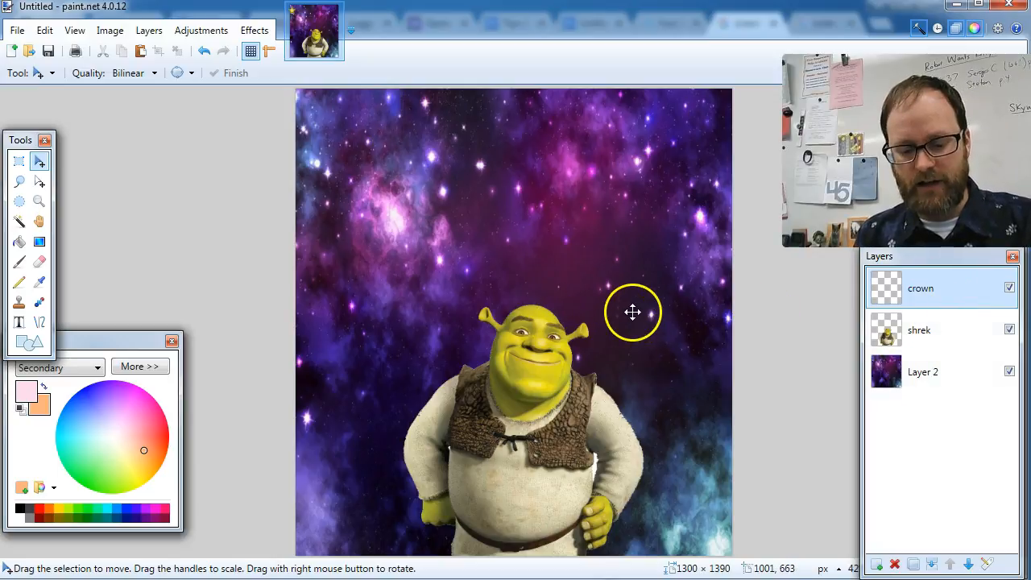
# Paste the crown, shrink it to about 268 × 268 px, tilt it about -9° to fit Shrek's head, and deselect.
pyautogui.hotkey('ctrl', 'v')
pyautogui.moveTo(411, 190); pyautogui.dragTo(558, 300)
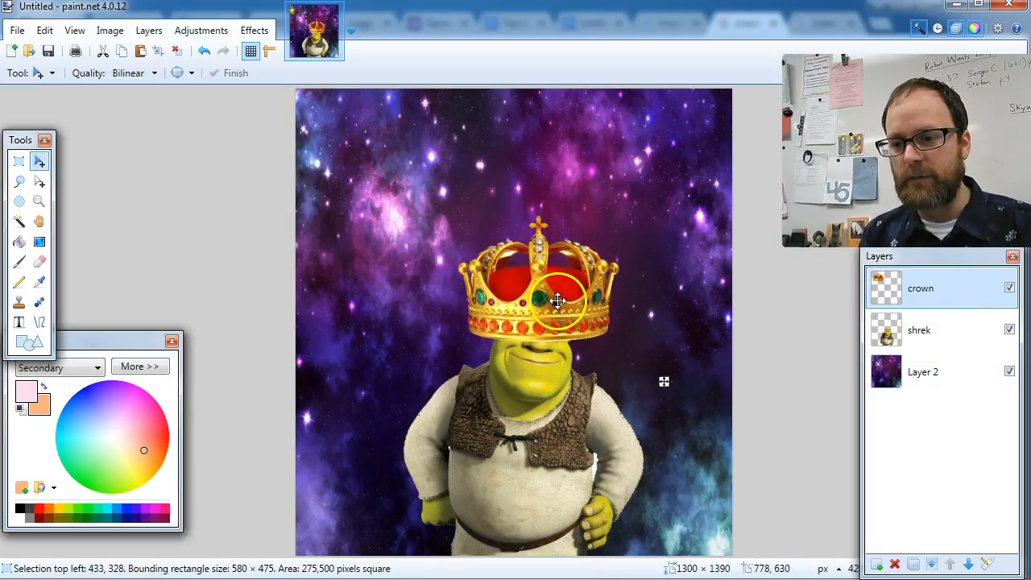
pyautogui.moveTo(638, 200); pyautogui.dragTo(526, 277)
pyautogui.moveTo(476, 334); pyautogui.dragTo(538, 304)
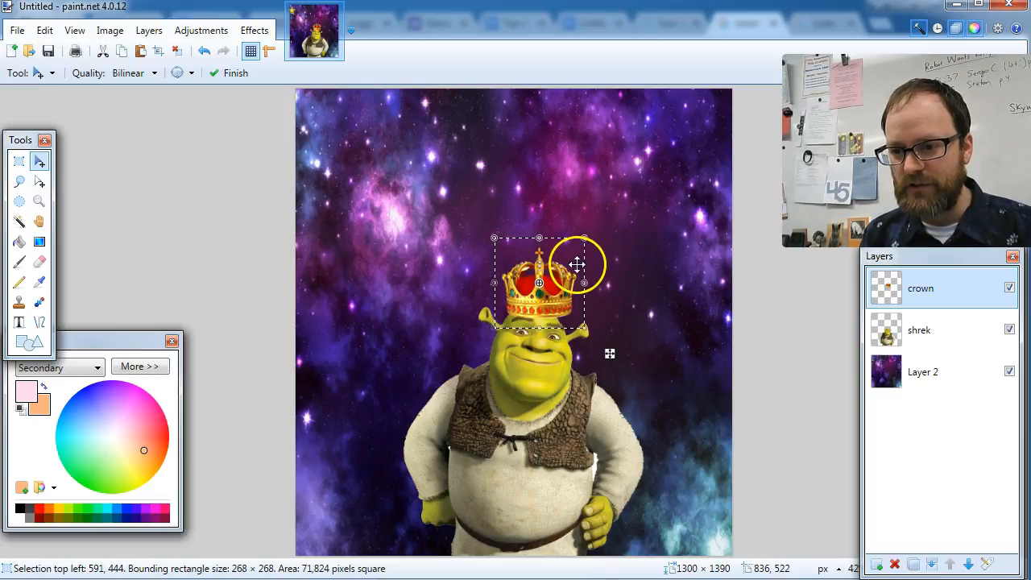
pyautogui.moveTo(589, 228); pyautogui.dragTo(596, 263)
pyautogui.moveTo(561, 302); pyautogui.dragTo(571, 329)
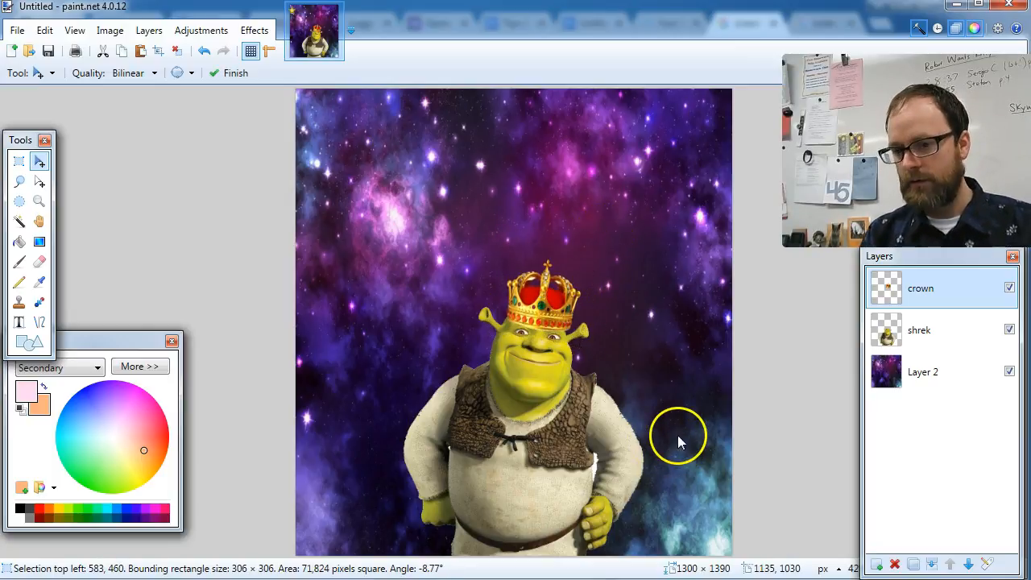
pyautogui.hotkey('ctrl', 'd')
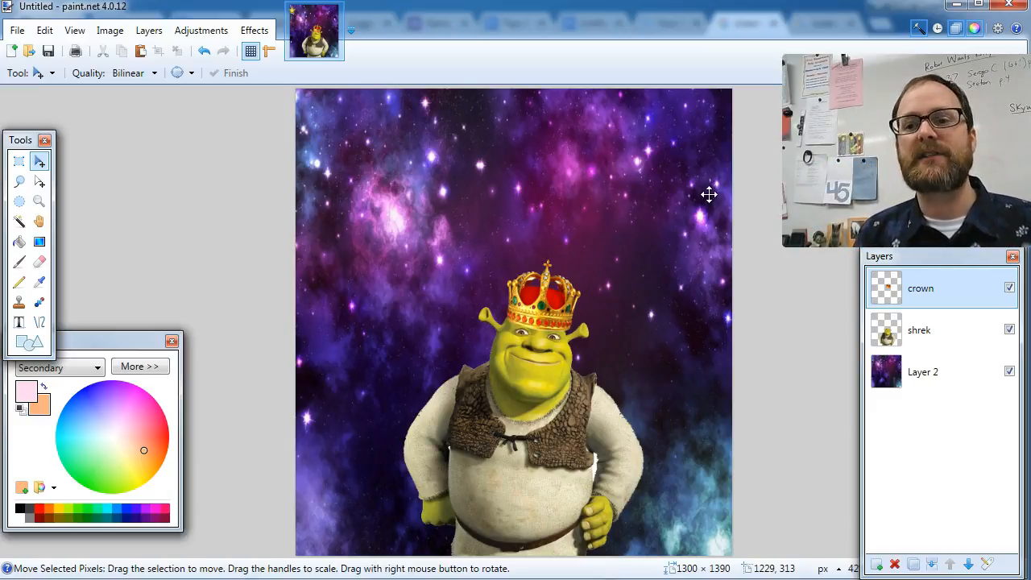
# Switch to Chrome and preview the plain gold king crown among the crown image results.
pyautogui.hotkey('alt', 'Tab')
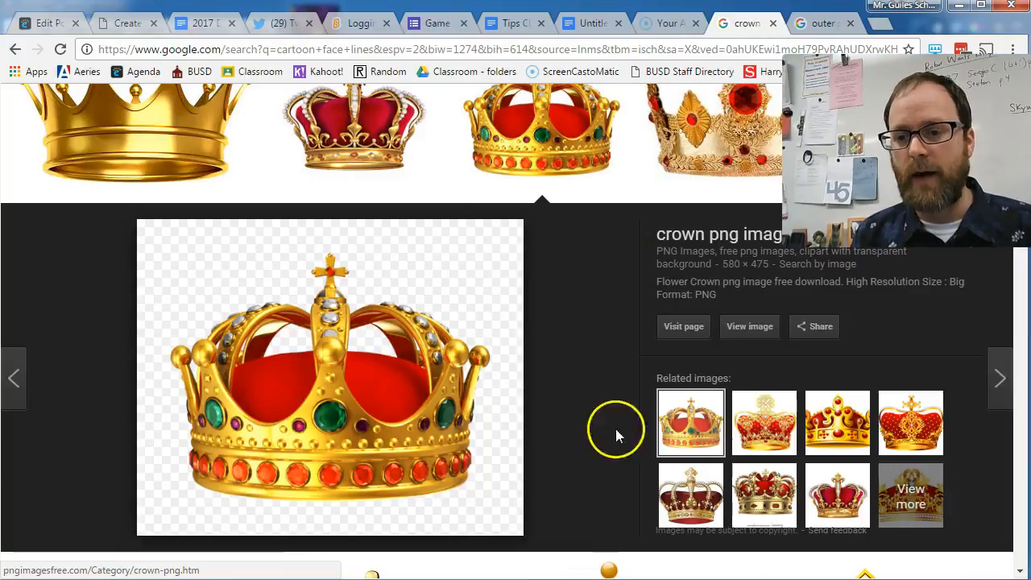
pyautogui.scroll(3, 556, 294)
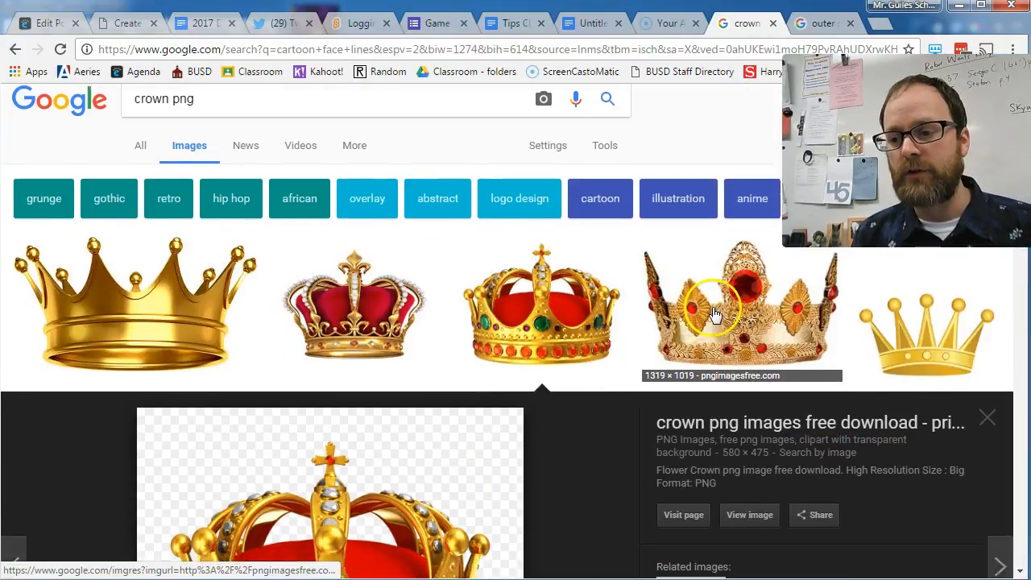
pyautogui.scroll(-2, 299, 240)
pyautogui.click(177, 190)
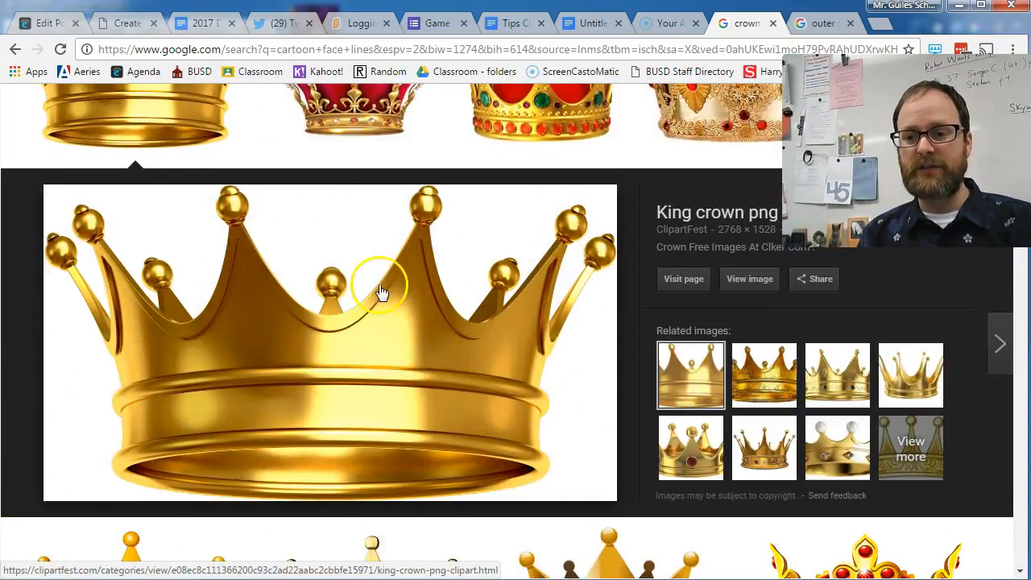
pyautogui.scroll(-4, 387, 330)
pyautogui.scroll(7, 379, 333)
# Change the image search from crowns to "planet png".
pyautogui.doubleClick(151, 115)
pyautogui.write('pa')
pyautogui.press('BackSpace')
pyautogui.press('BackSpace')
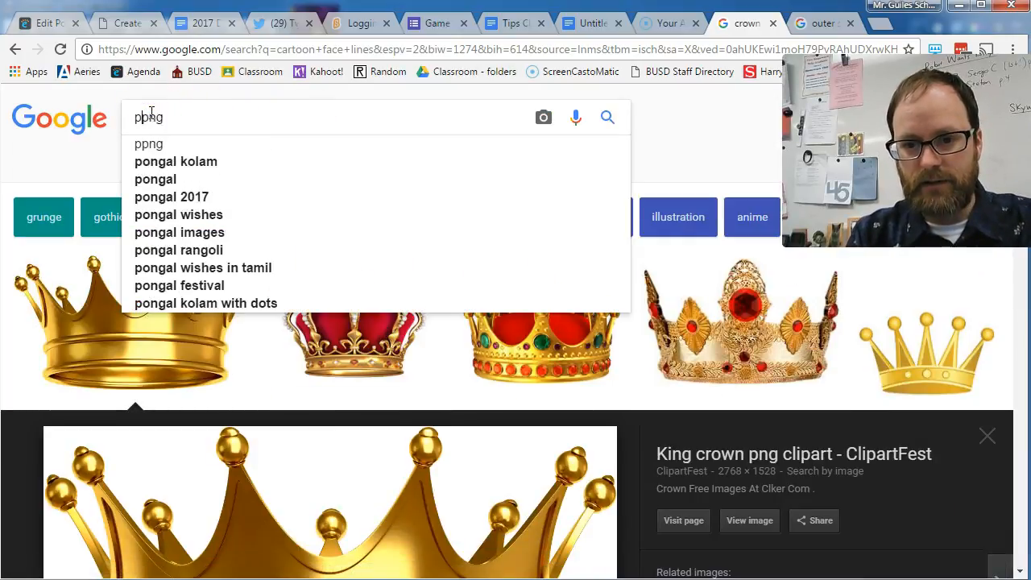
pyautogui.write('planet')
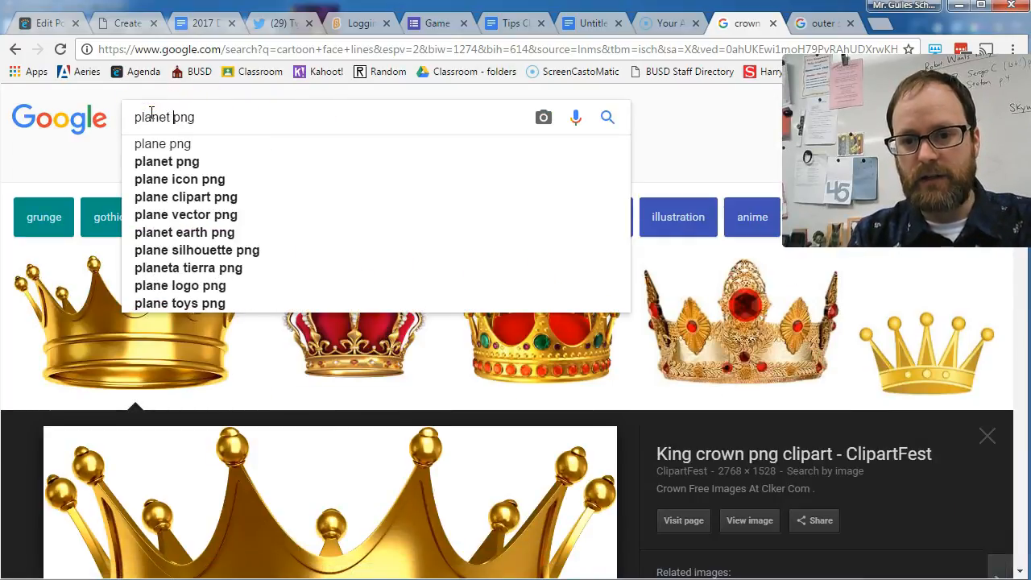
pyautogui.press('Return')
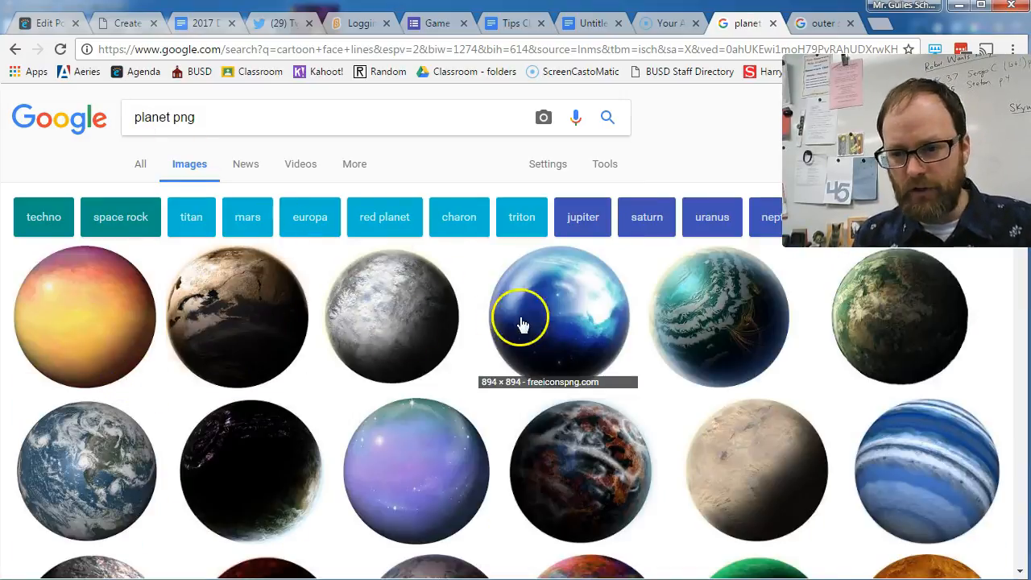
# Open the grey, cloudy transparent planet from the image results and copy the image.
pyautogui.click(426, 325)
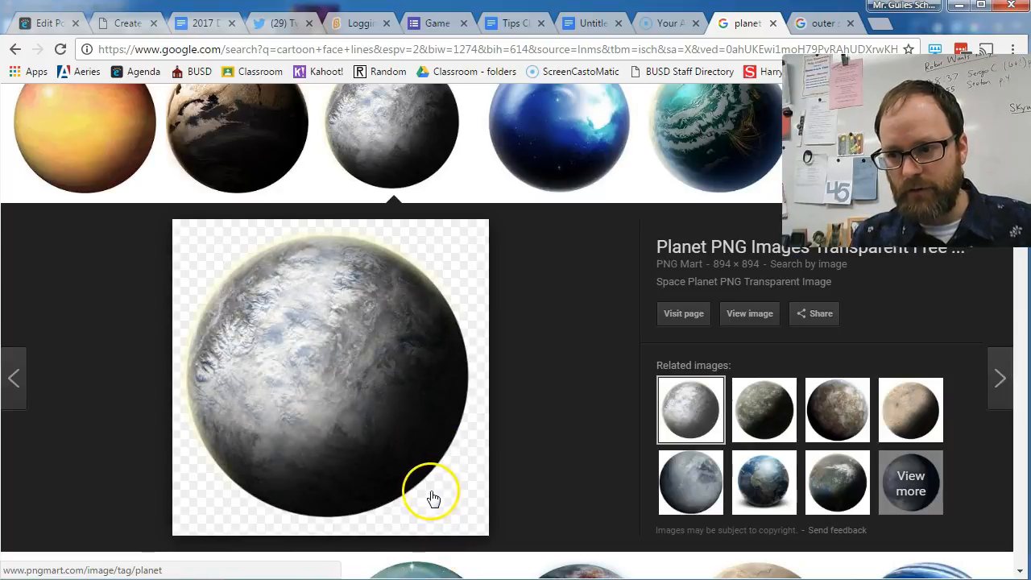
pyautogui.rightClick(311, 348)
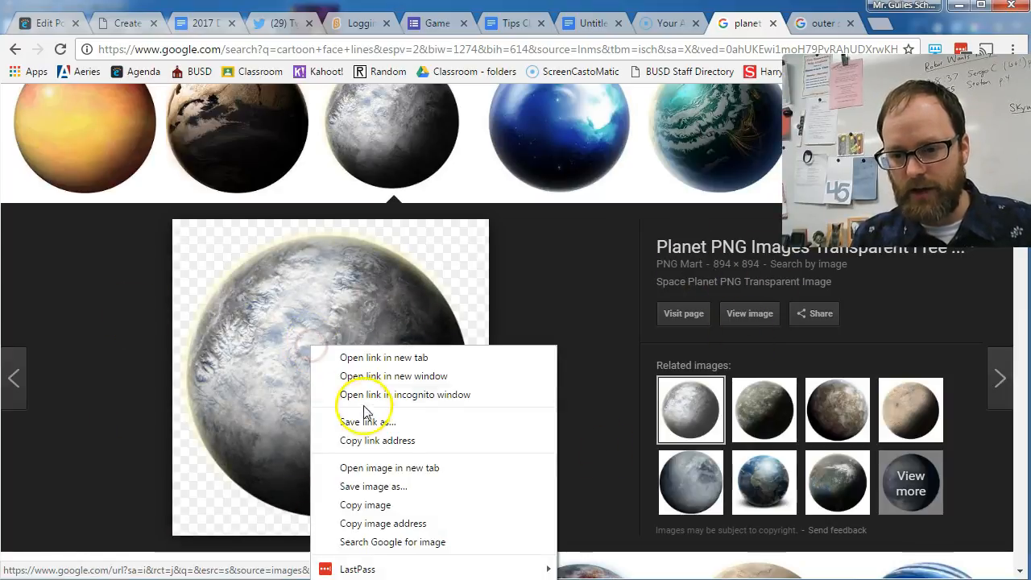
pyautogui.click(371, 504)
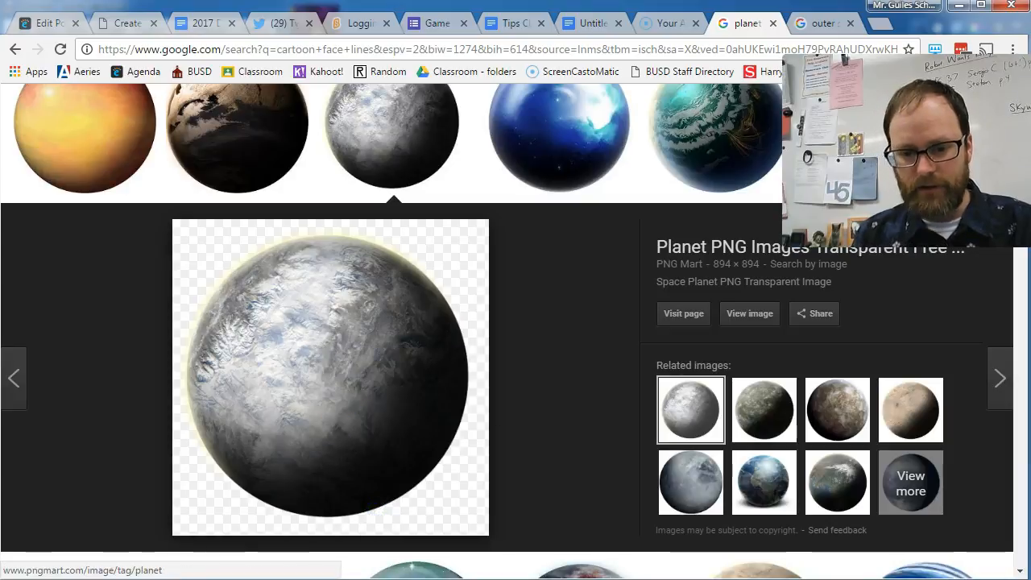
# Switch to paint.net, add a new layer above the crown layer, and paste the planet into it.
pyautogui.hotkey('alt', 'Tab')
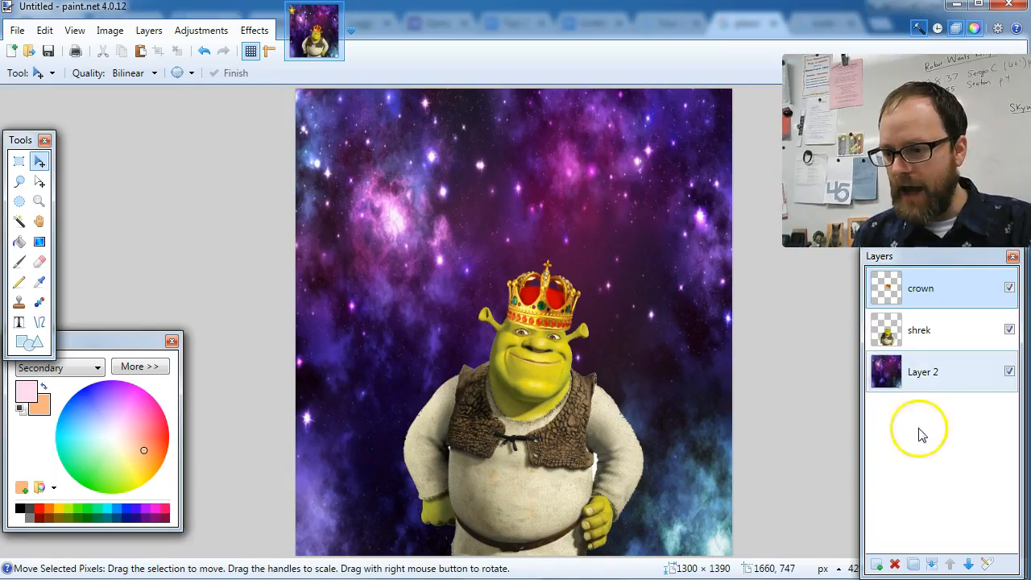
pyautogui.click(877, 565)
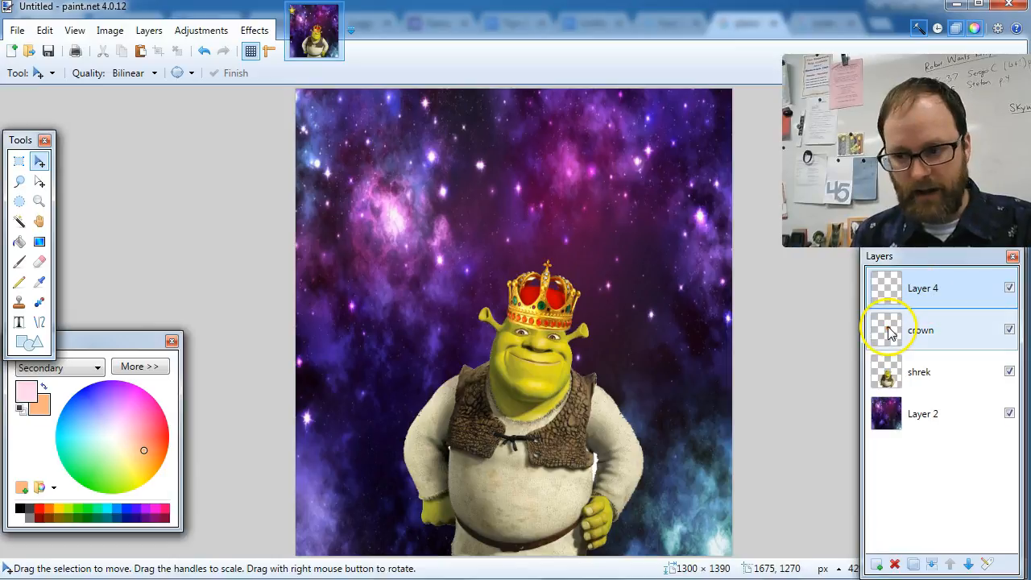
pyautogui.hotkey('ctrl', 'v')
pyautogui.moveTo(502, 262); pyautogui.dragTo(495, 235)
pyautogui.moveTo(964, 300); pyautogui.dragTo(962, 371)
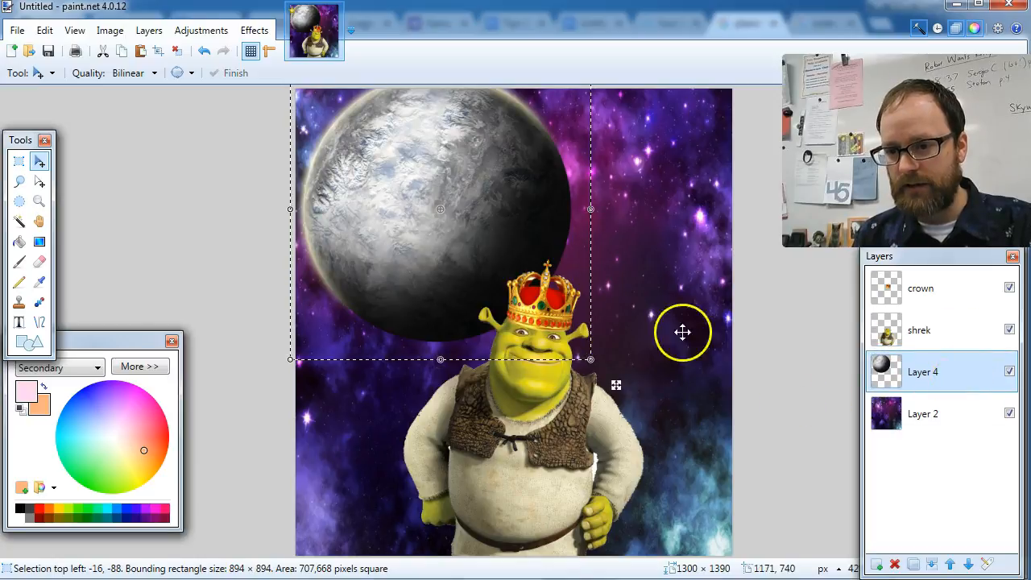
pyautogui.moveTo(590, 359); pyautogui.dragTo(501, 264)
pyautogui.moveTo(426, 190); pyautogui.dragTo(512, 213)
pyautogui.hotkey('ctrl', 'z')
pyautogui.hotkey('ctrl', 'z')
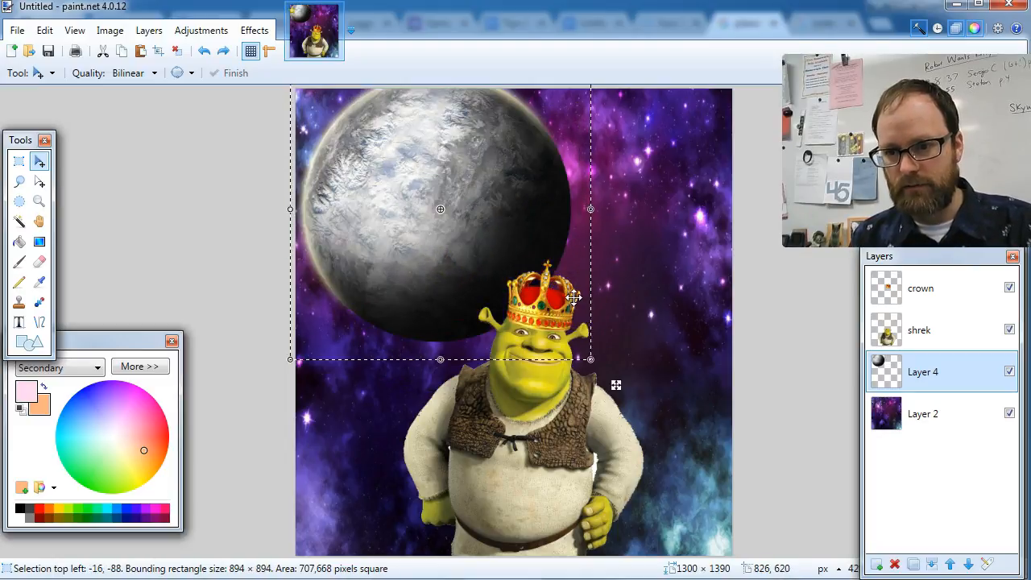
pyautogui.hotkey('ctrl', 'pageup')
pyautogui.hotkey('ctrl', 'pageup')
pyautogui.hotkey('ctrl', 'z')
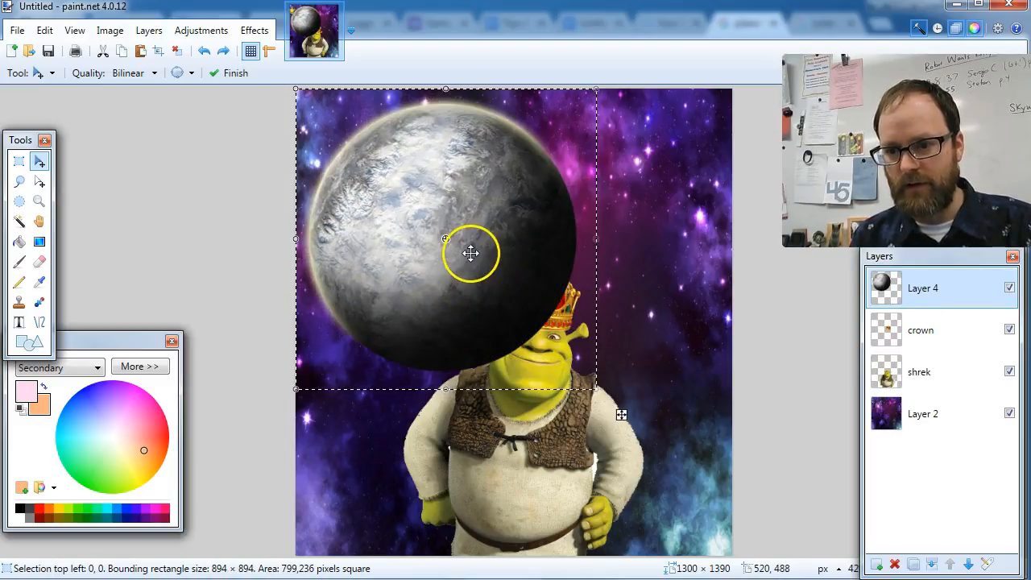
# Shrink the planet to about 481 × 486 px beside Shrek's head and place its layer below the shrek layer.
pyautogui.moveTo(599, 390); pyautogui.dragTo(458, 252)
pyautogui.moveTo(428, 221); pyautogui.dragTo(693, 357)
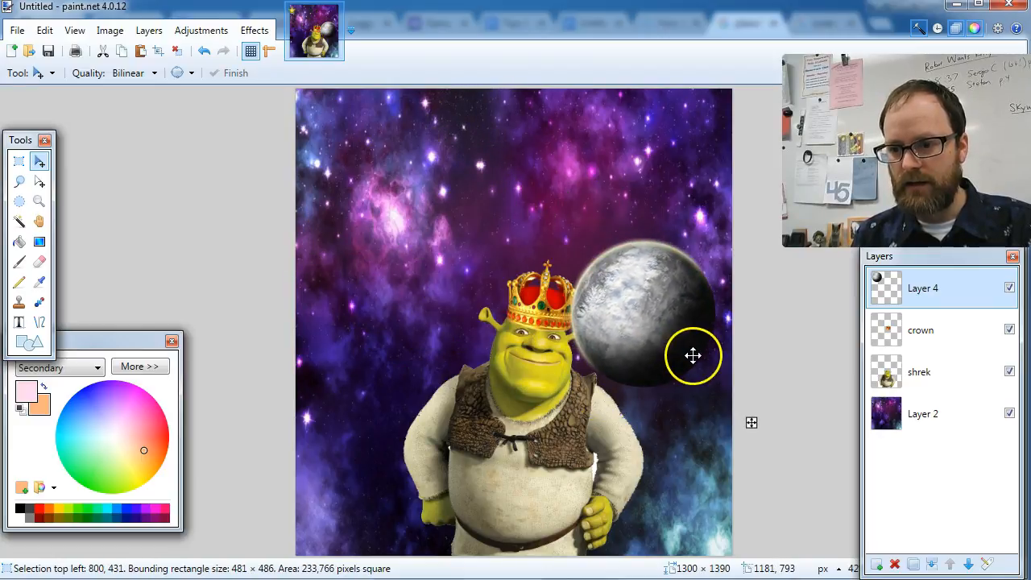
pyautogui.moveTo(970, 301); pyautogui.dragTo(969, 372)
# Enlarge the planet to about 1063 × 1013 px, position it behind Shrek in the canvas's upper-right corner, and deselect.
pyautogui.moveTo(639, 349); pyautogui.dragTo(661, 234)
pyautogui.moveTo(586, 304); pyautogui.dragTo(387, 478)
pyautogui.moveTo(658, 283); pyautogui.dragTo(721, 186)
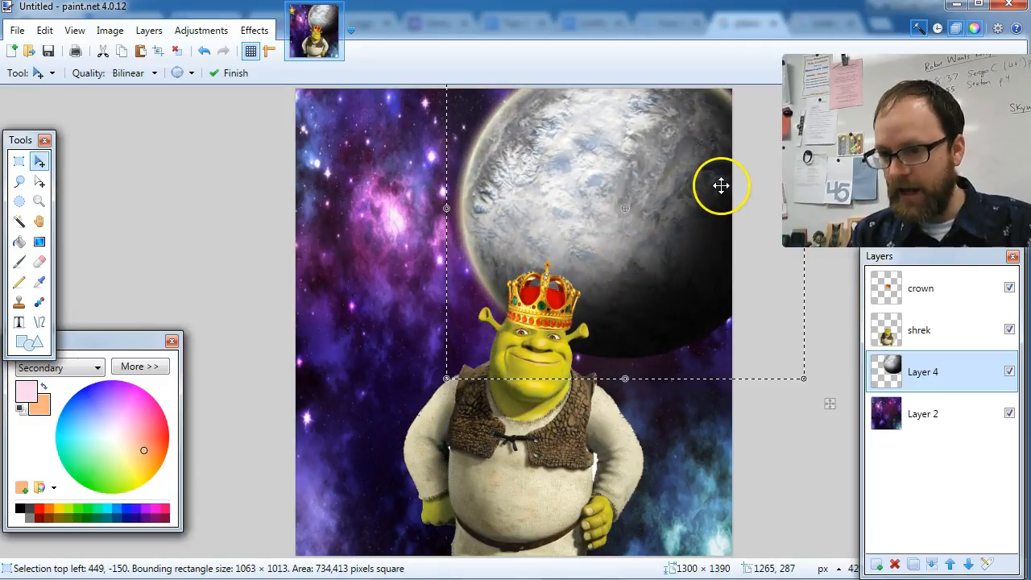
pyautogui.hotkey('ctrl', 'd')
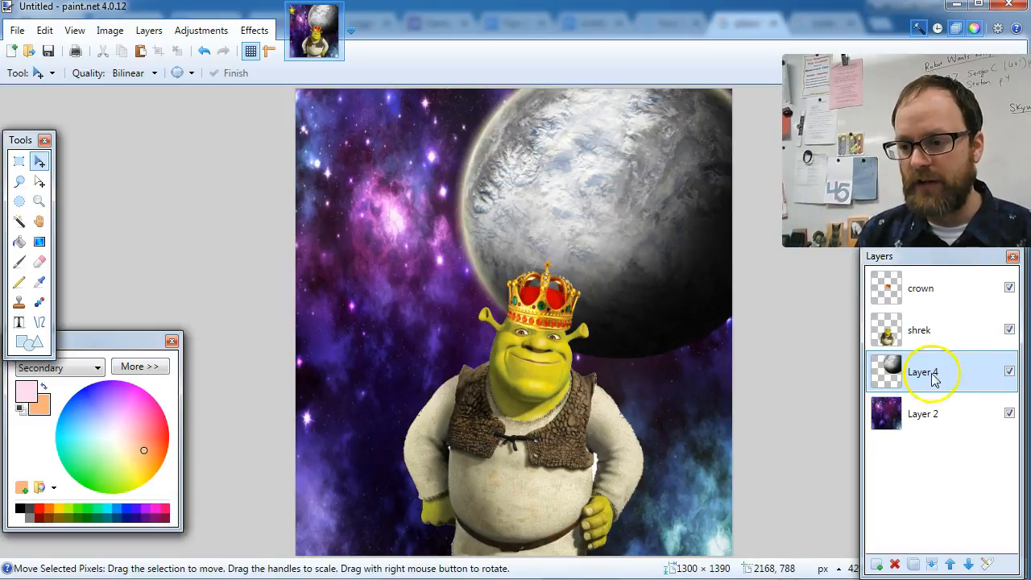
# Choose the Text tool and add a new layer between the shrek layer and the planet layer.
pyautogui.click(951, 338)
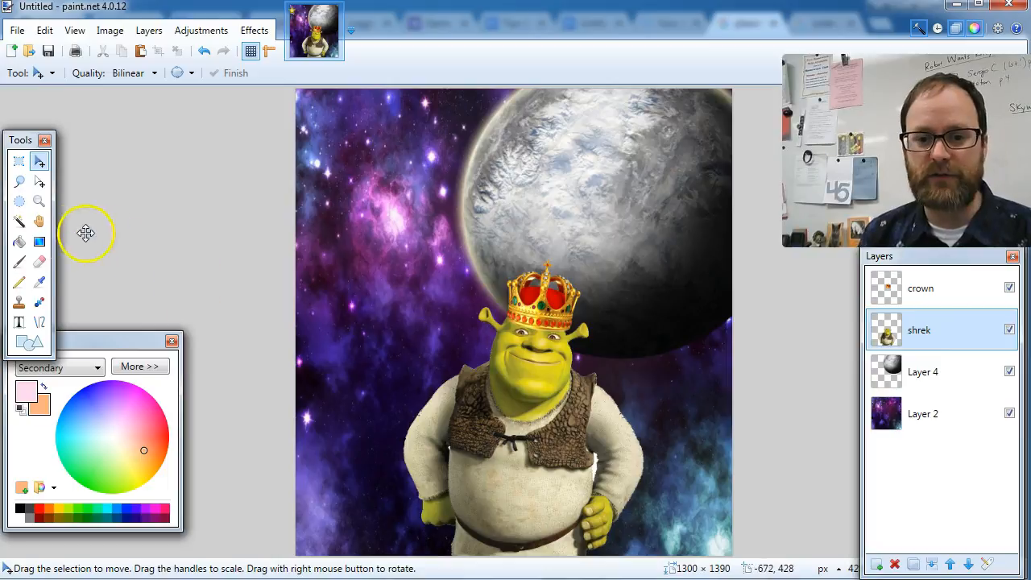
pyautogui.click(19, 322)
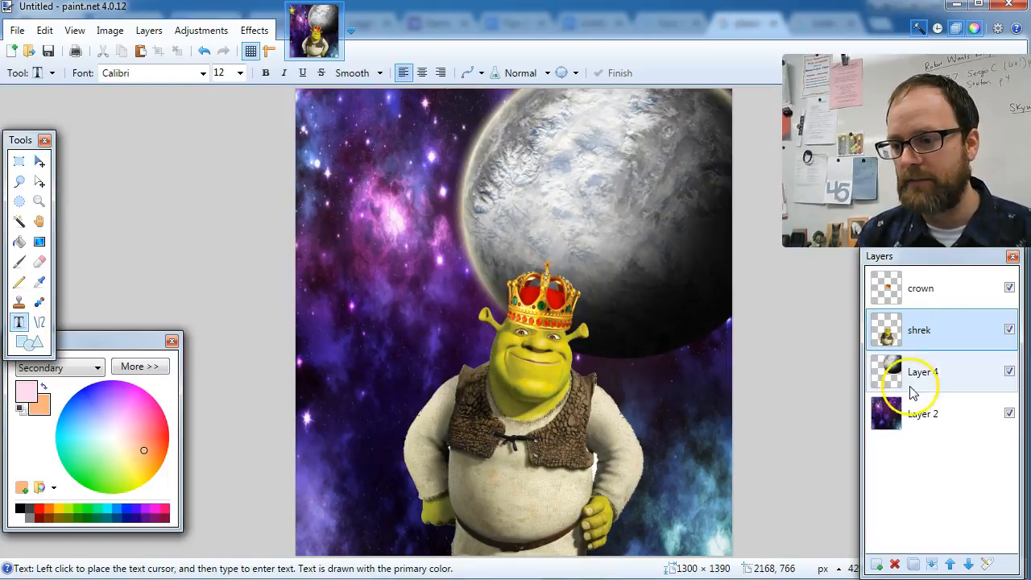
pyautogui.click(877, 565)
pyautogui.moveTo(956, 329); pyautogui.dragTo(959, 364)
# Add the text "SHREK IN SPACE" in Calibri size 108 and position it across the planet, just behind the crown's tip.
pyautogui.click(334, 298)
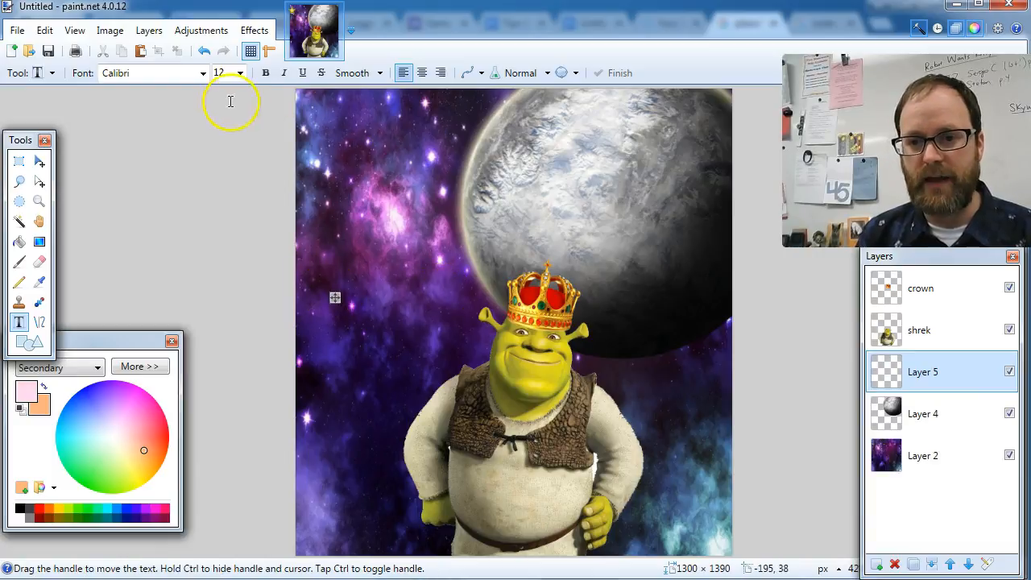
pyautogui.click(240, 72)
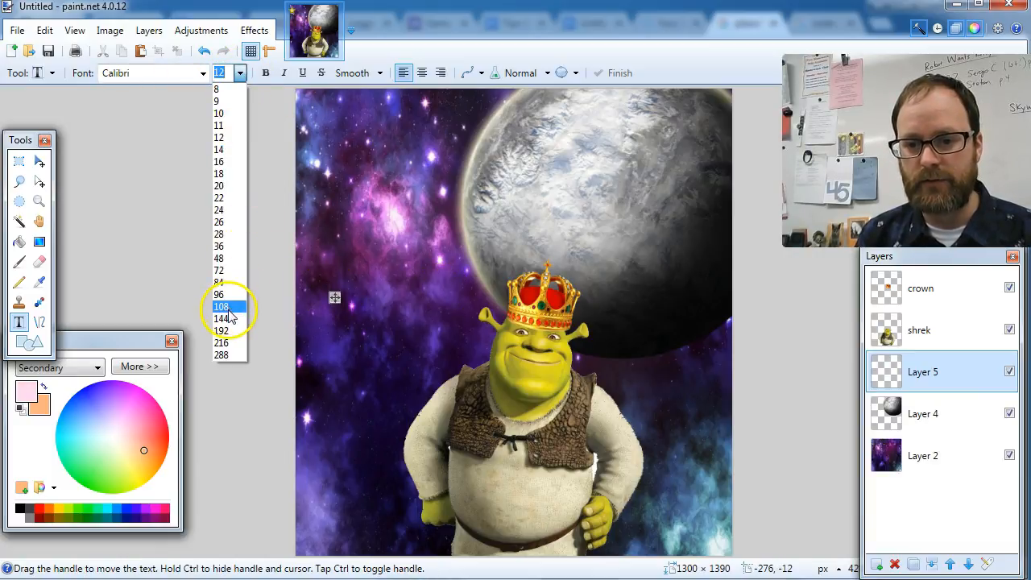
pyautogui.click(229, 309)
pyautogui.write('sh')
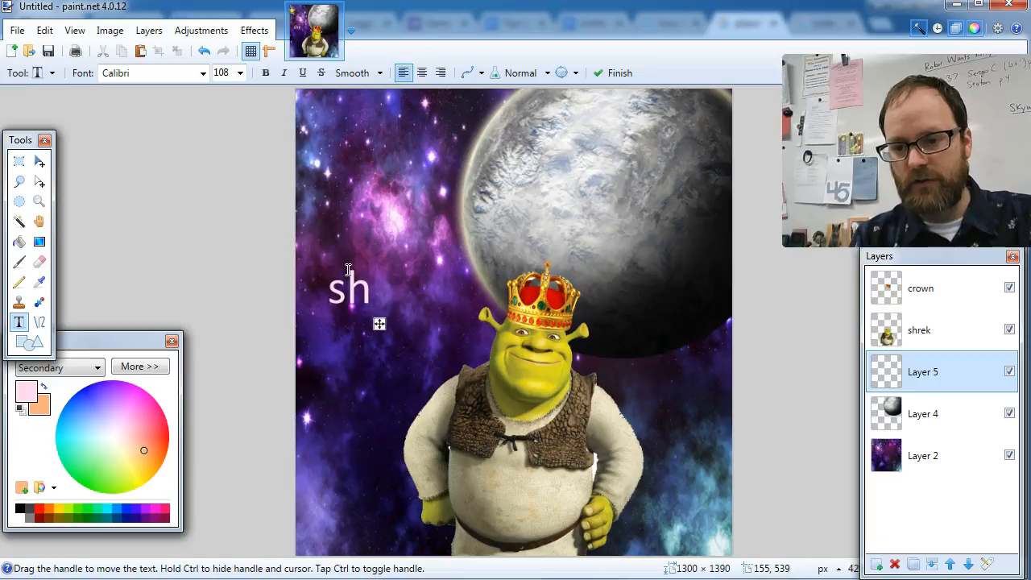
pyautogui.write('rSHREK IN SPACE')
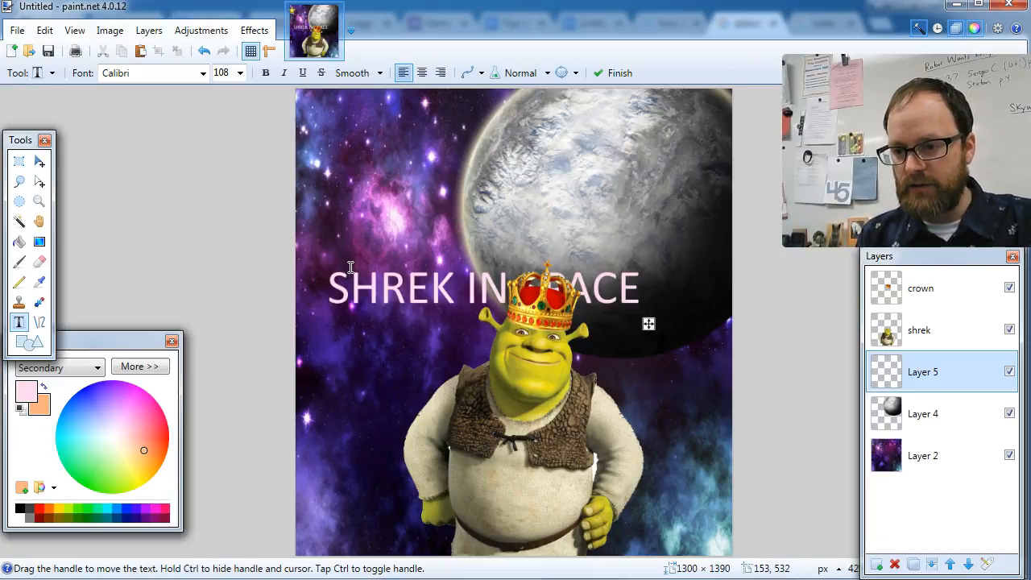
pyautogui.moveTo(649, 323); pyautogui.dragTo(683, 300)
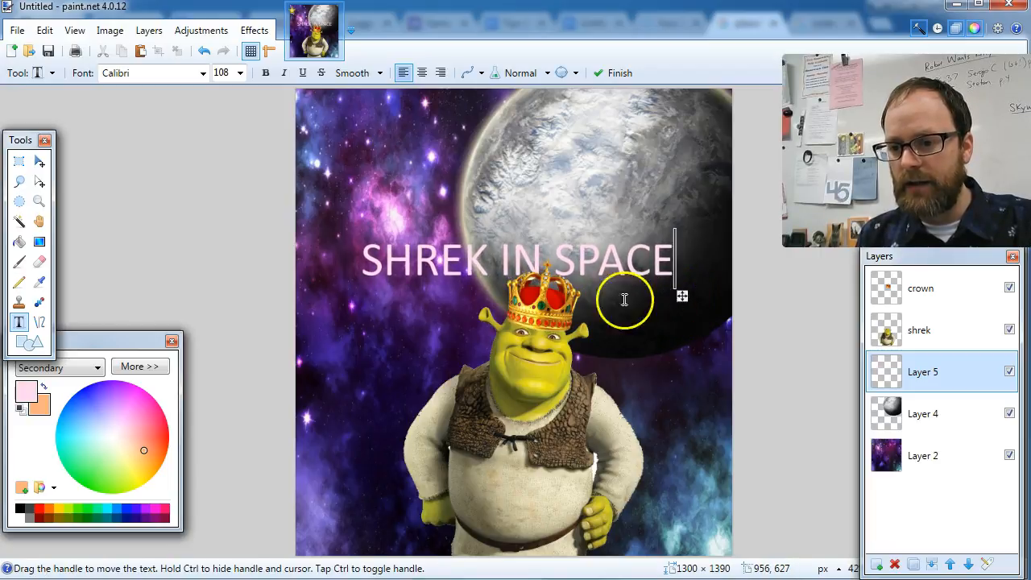
# Make the text layer semi-transparent by setting its opacity to 146.
pyautogui.click(38, 201)
pyautogui.moveTo(310, 240); pyautogui.dragTo(728, 396)
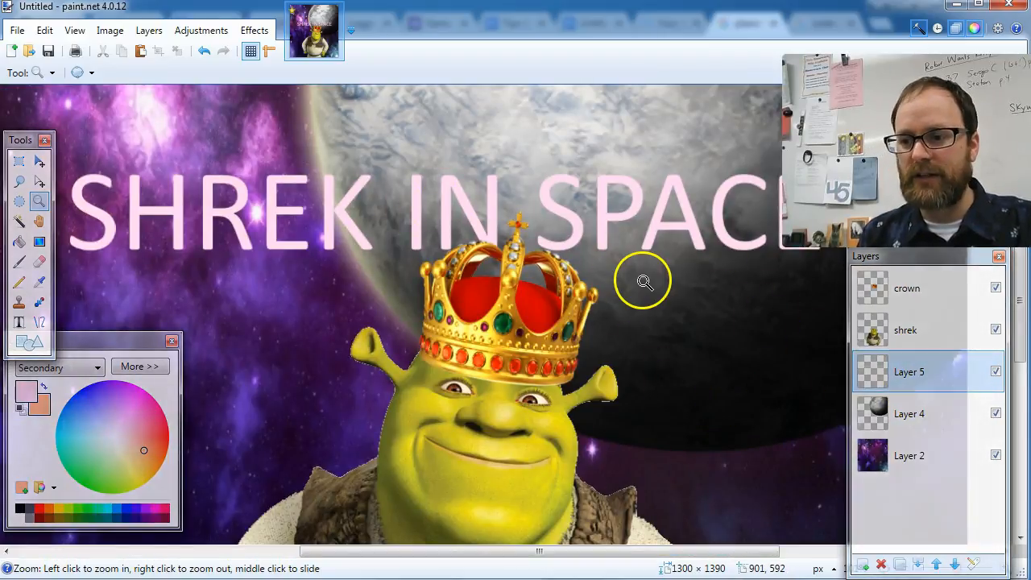
pyautogui.doubleClick(953, 374)
pyautogui.click(612, 329)
pyautogui.moveTo(612, 334); pyautogui.dragTo(566, 351)
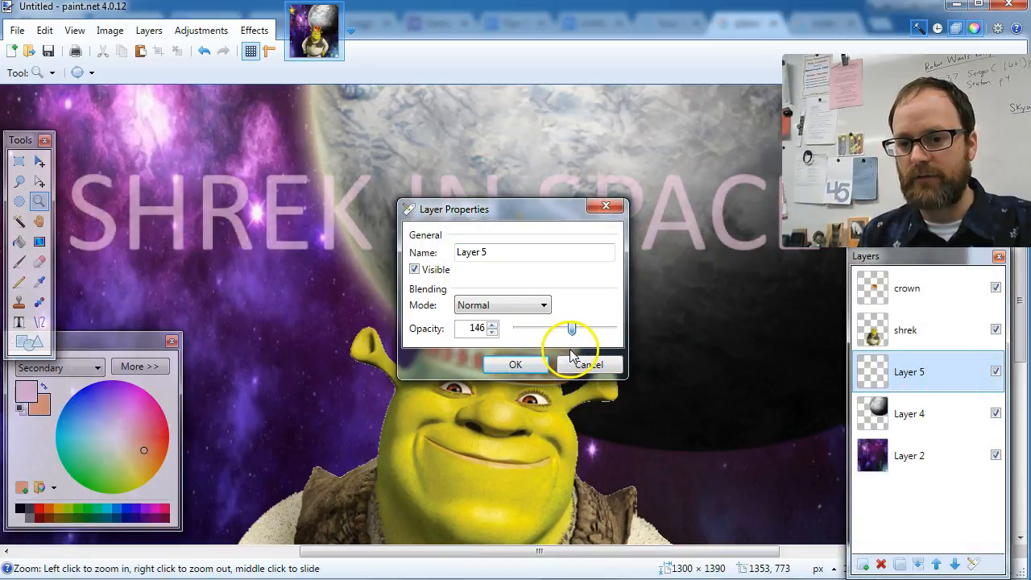
pyautogui.click(520, 365)
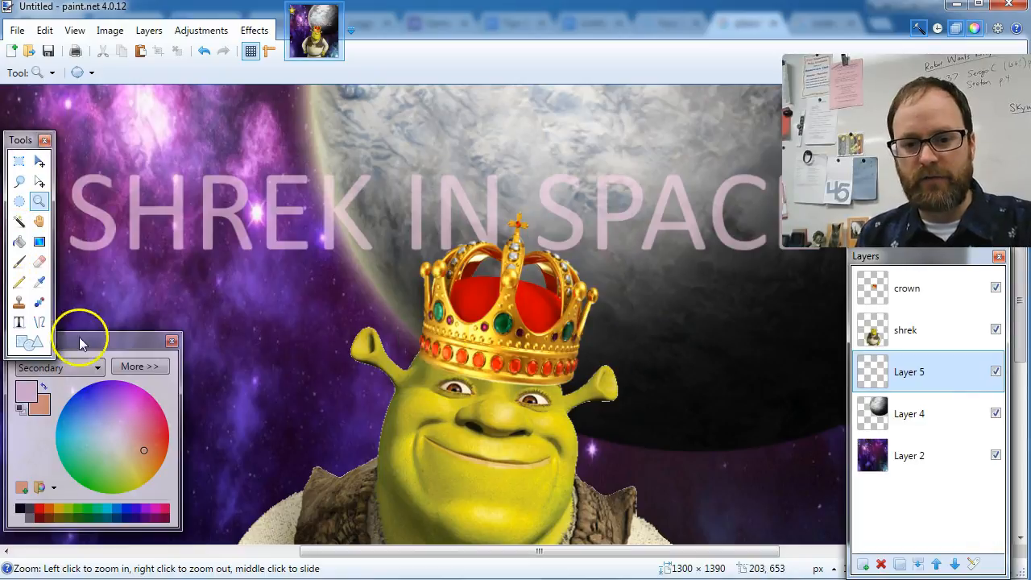
pyautogui.moveTo(919, 257); pyautogui.dragTo(1014, 256)
pyautogui.click(941, 568)
pyautogui.click(941, 568)
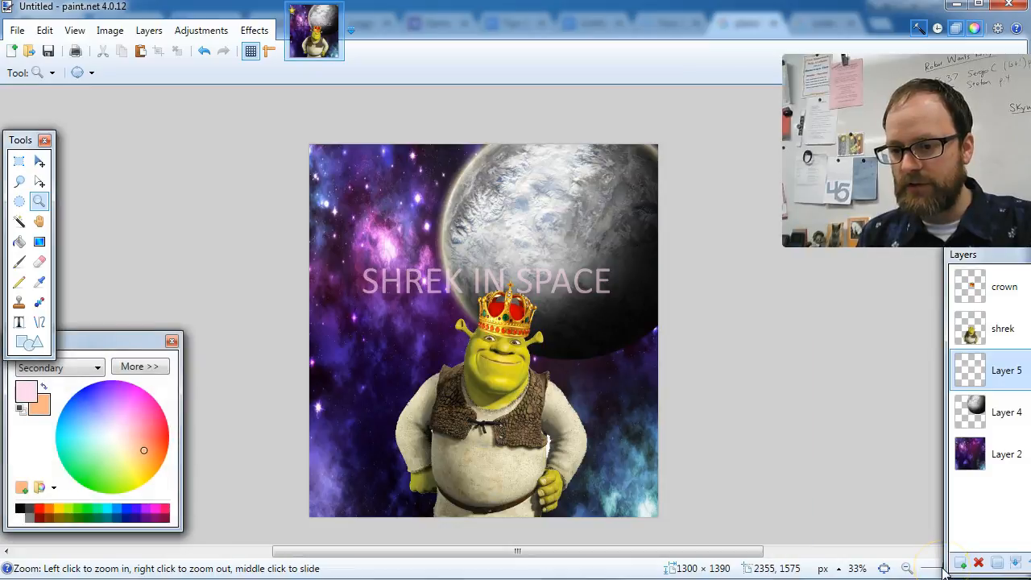